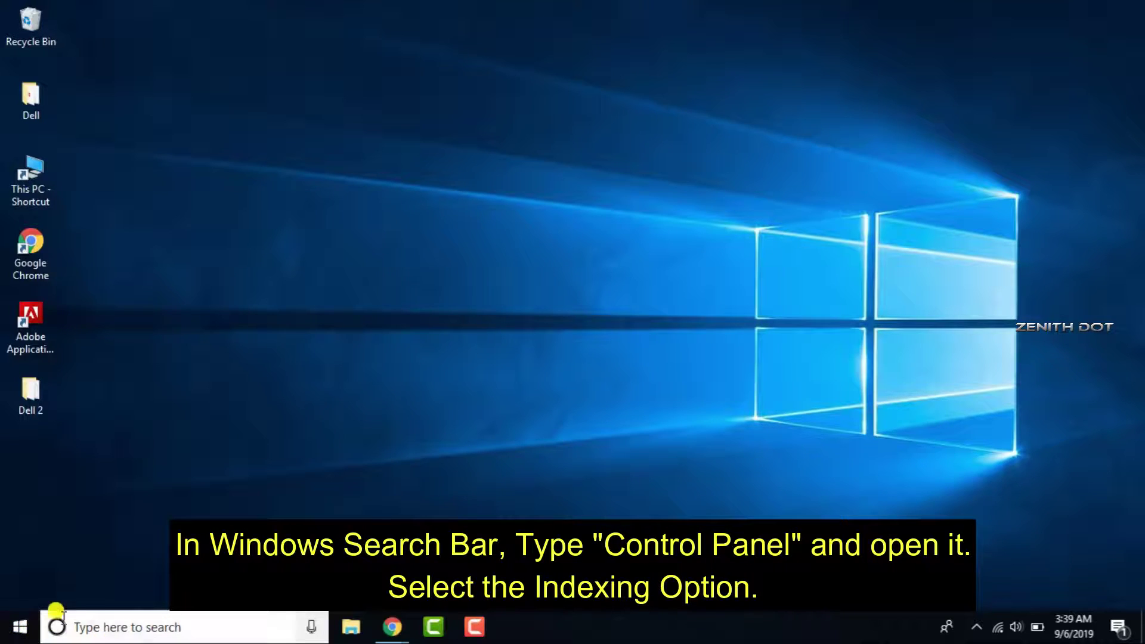
Find and open Control Panel, check the indexing status in Indexing Options, and close both windows.
left_click(95, 628)
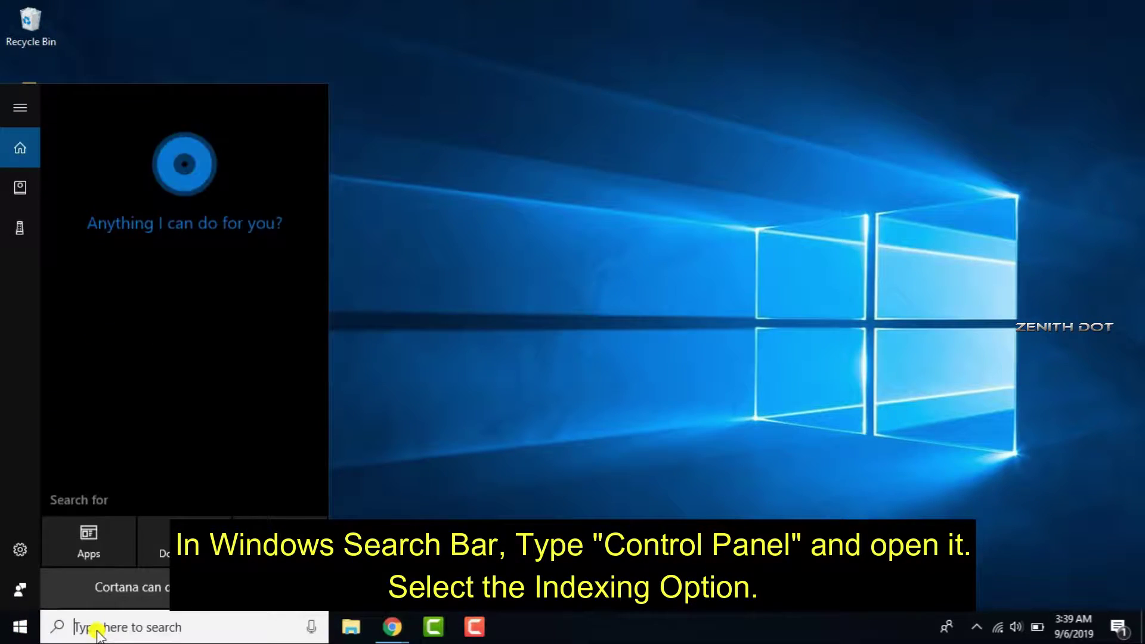
type("contr")
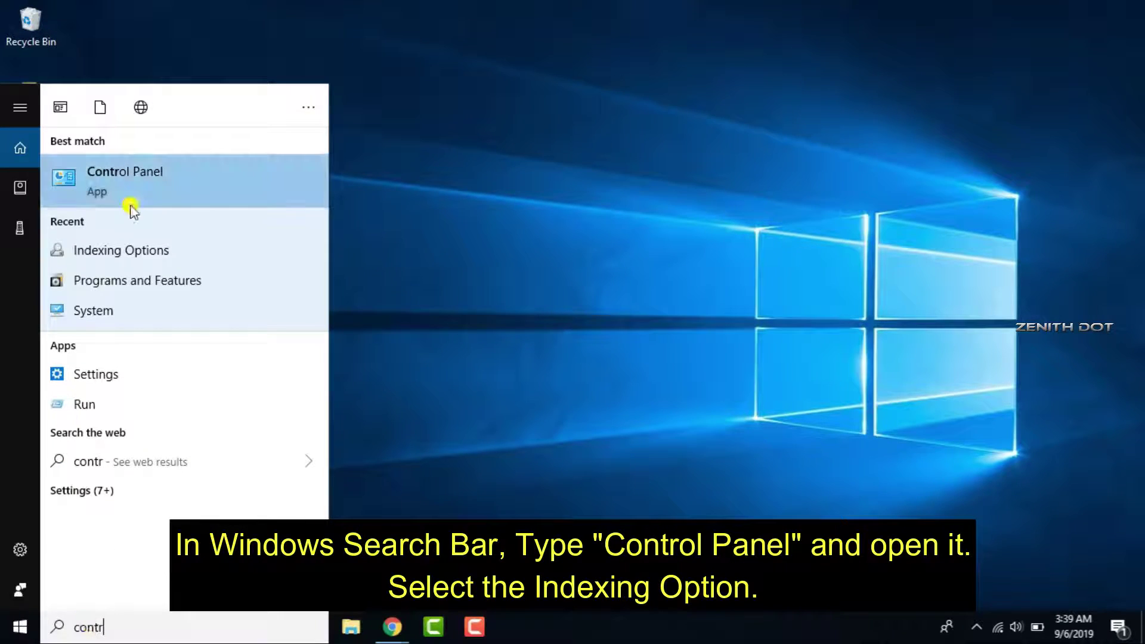
left_click(141, 197)
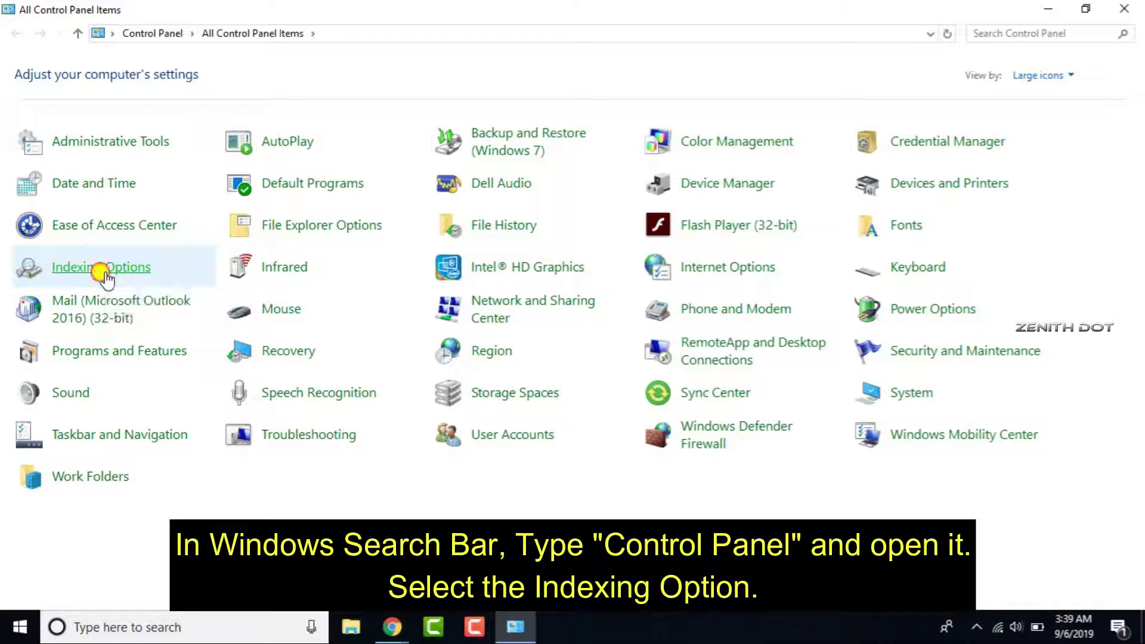
left_click(106, 274)
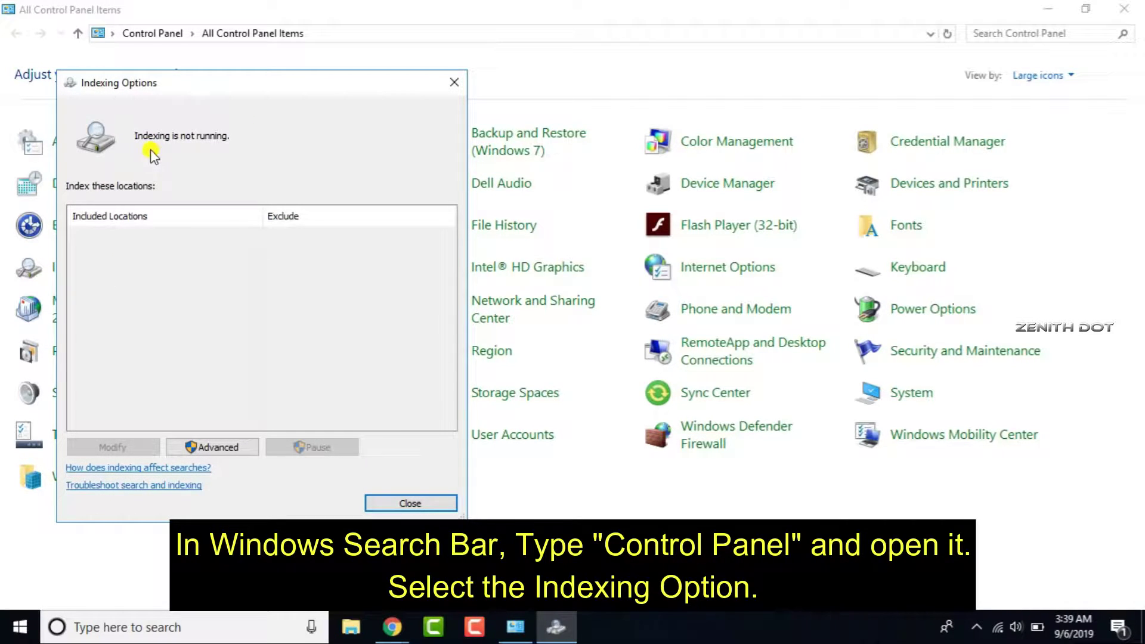
left_click(448, 83)
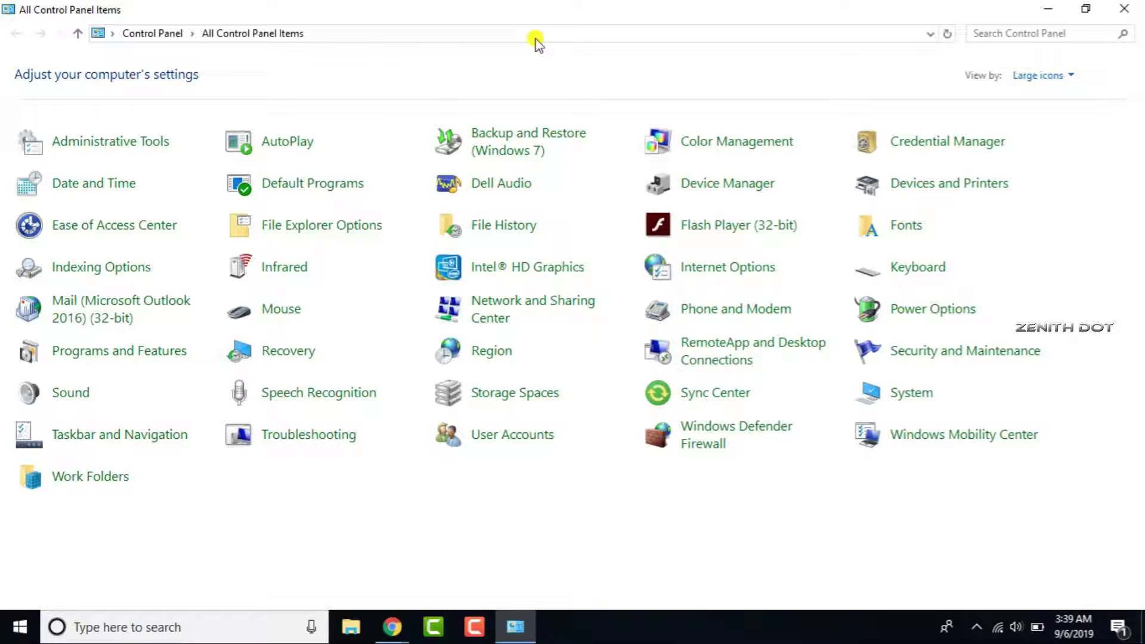
left_click(1124, 8)
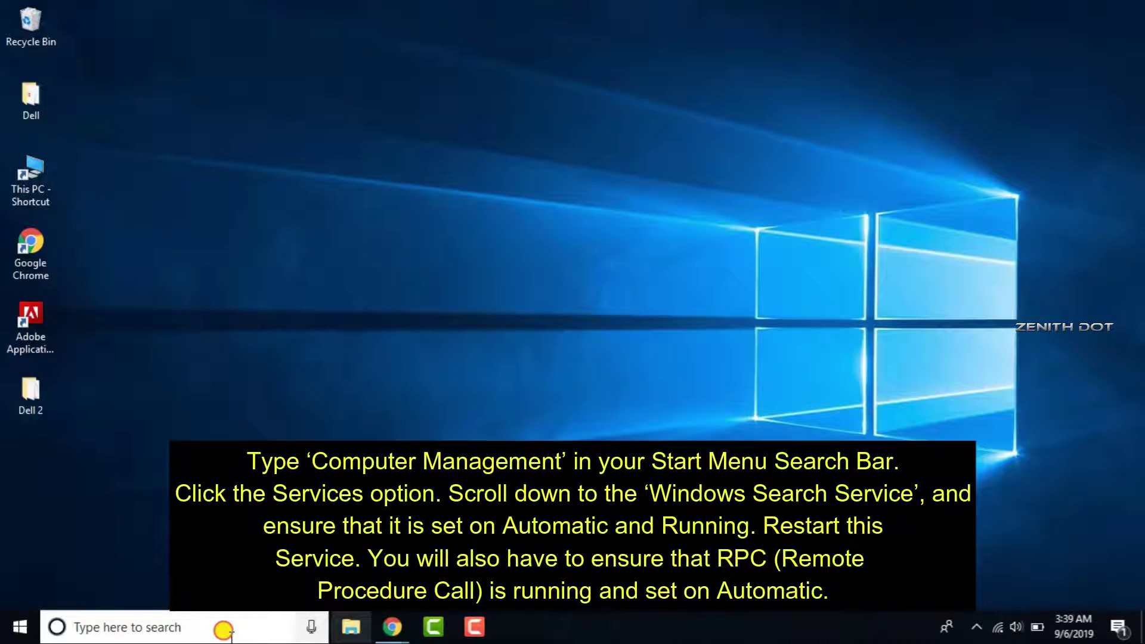
Search Windows for "computer", open Computer Management and maximize its window.
left_click(226, 626)
type("comp")
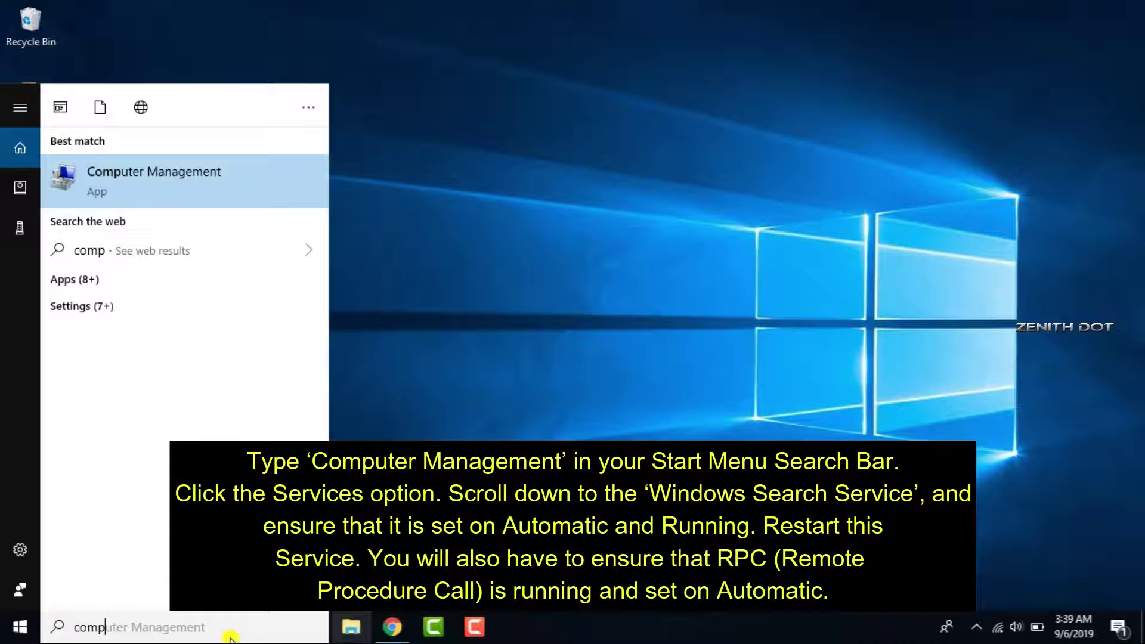
type("uter")
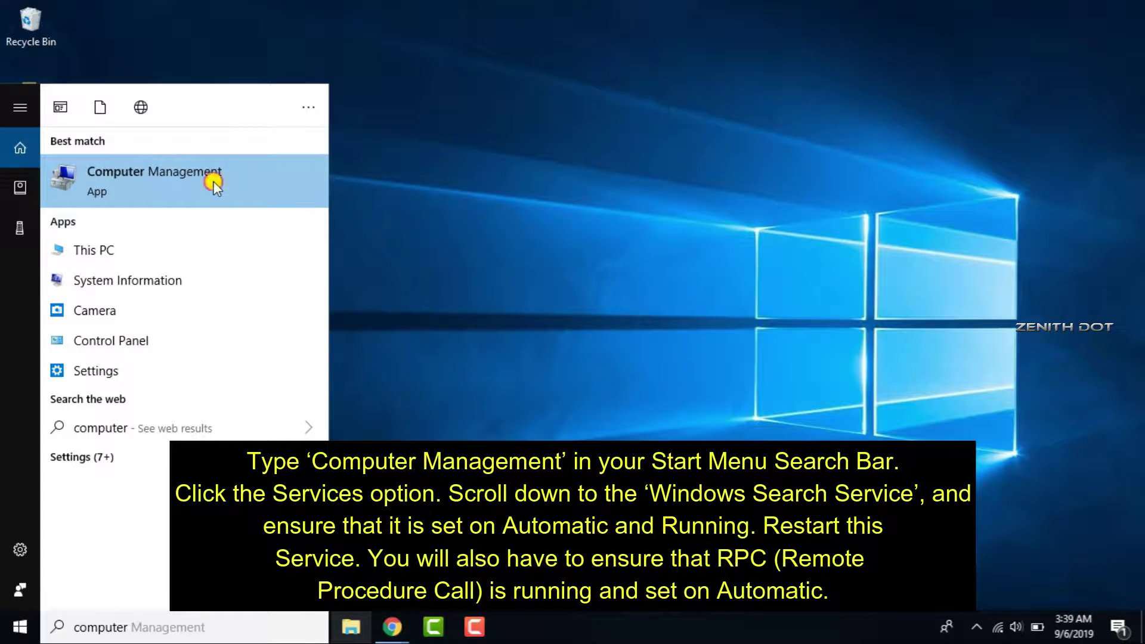
left_click(213, 180)
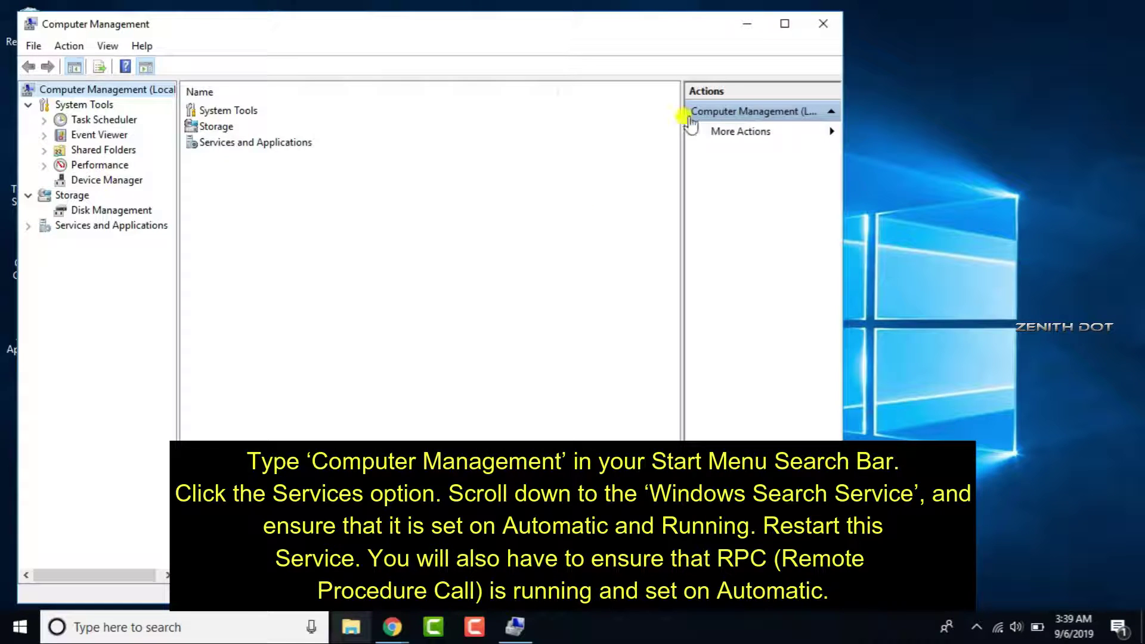
left_click(782, 22)
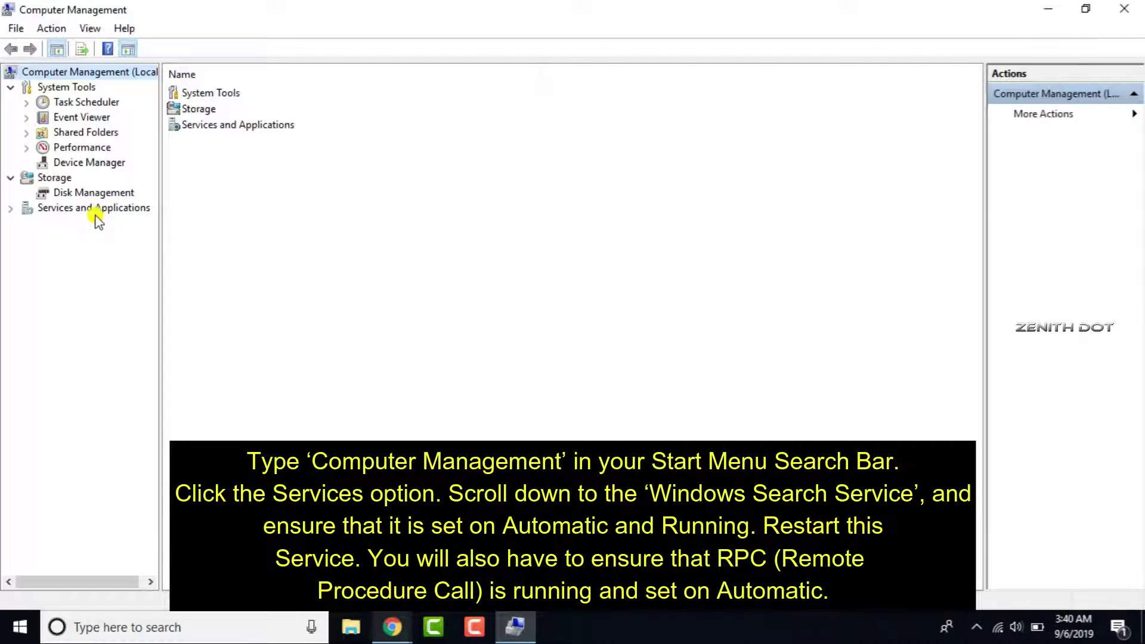
Expand Services and Applications in the console tree and show the list of Services.
left_click(84, 194)
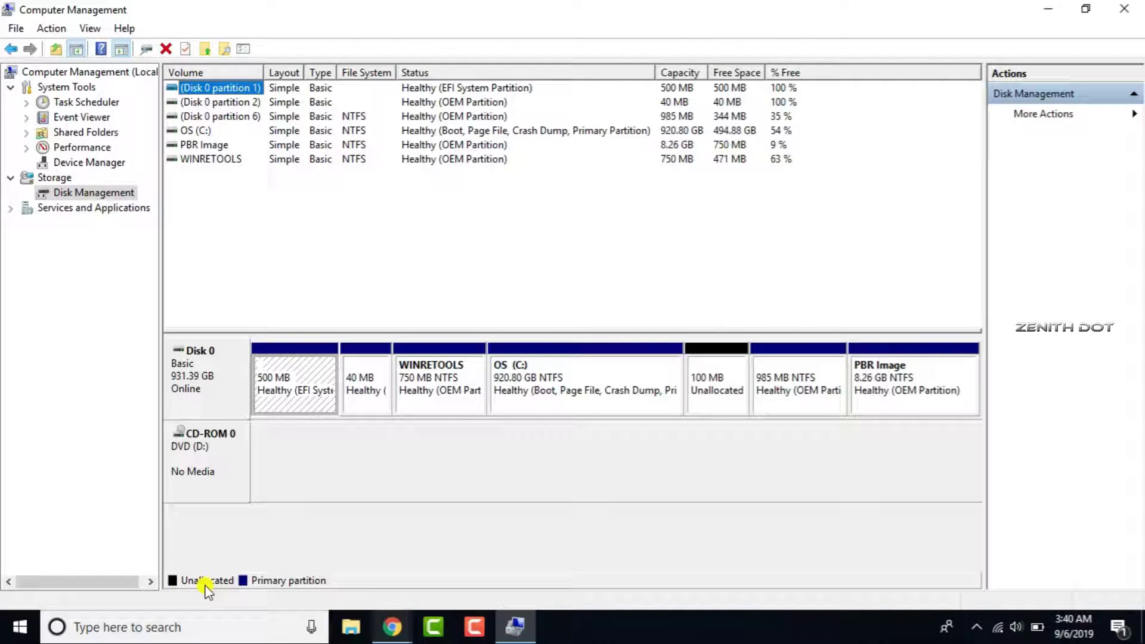
left_click(72, 207)
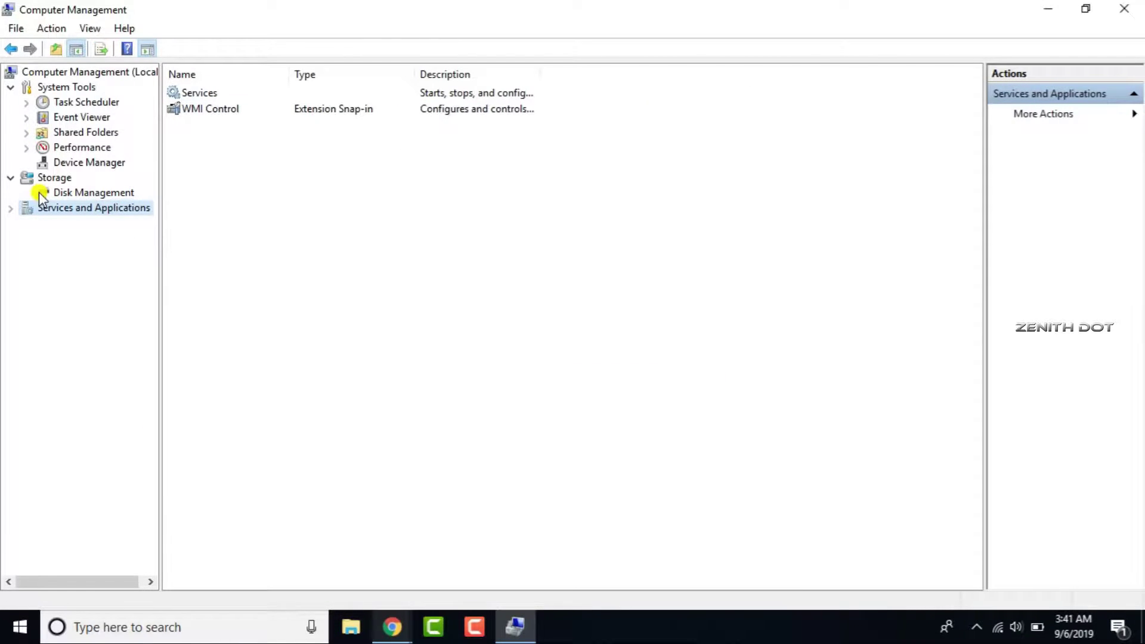
left_click(13, 210)
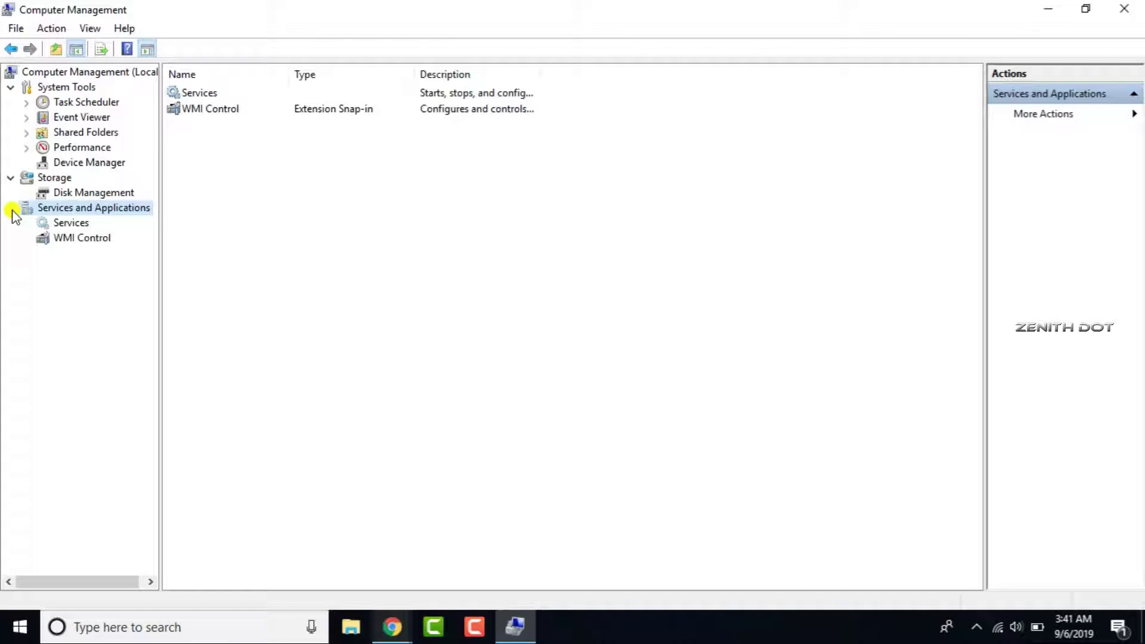
left_click(55, 225)
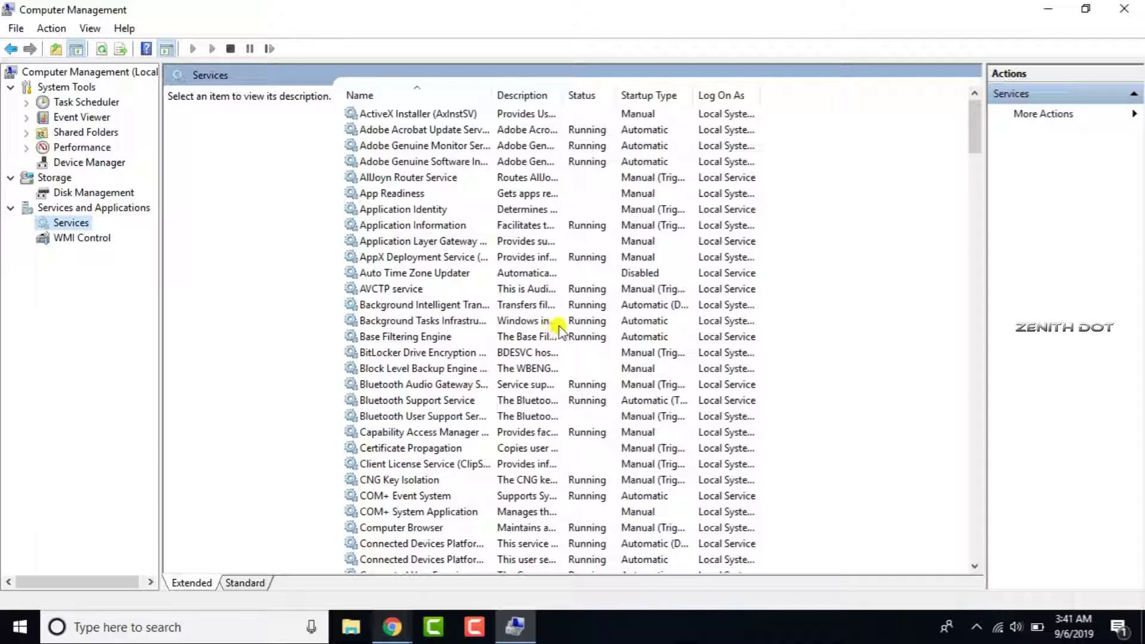
Open the properties of the Windows Search service and apply Automatic as its startup type.
left_click_drag(974, 139, 973, 542)
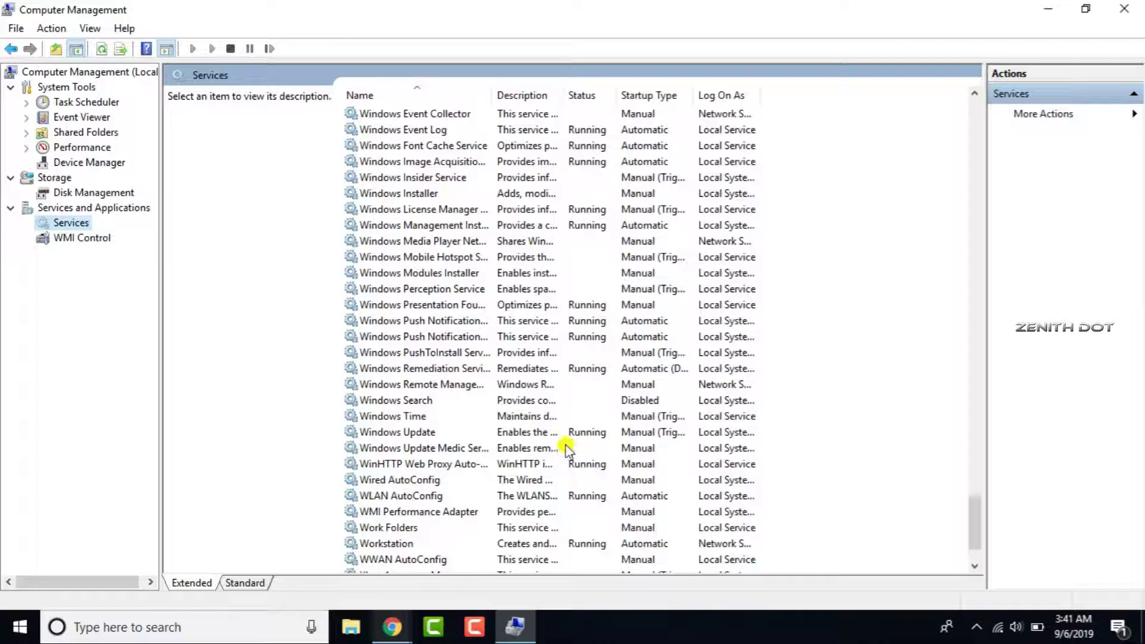
left_click(536, 403)
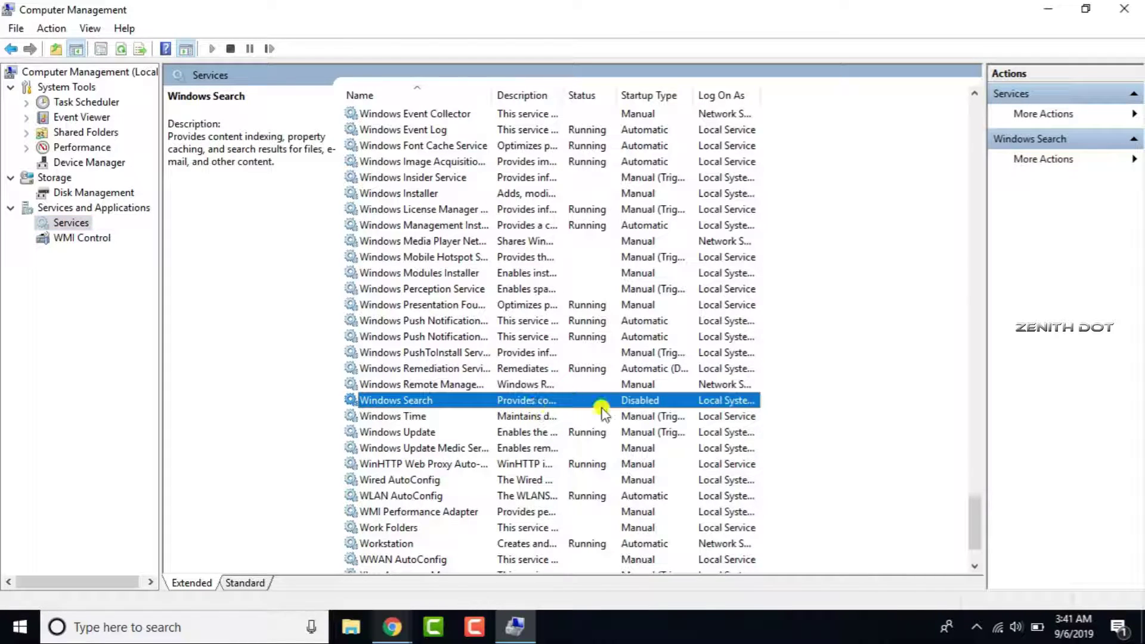
right_click(518, 401)
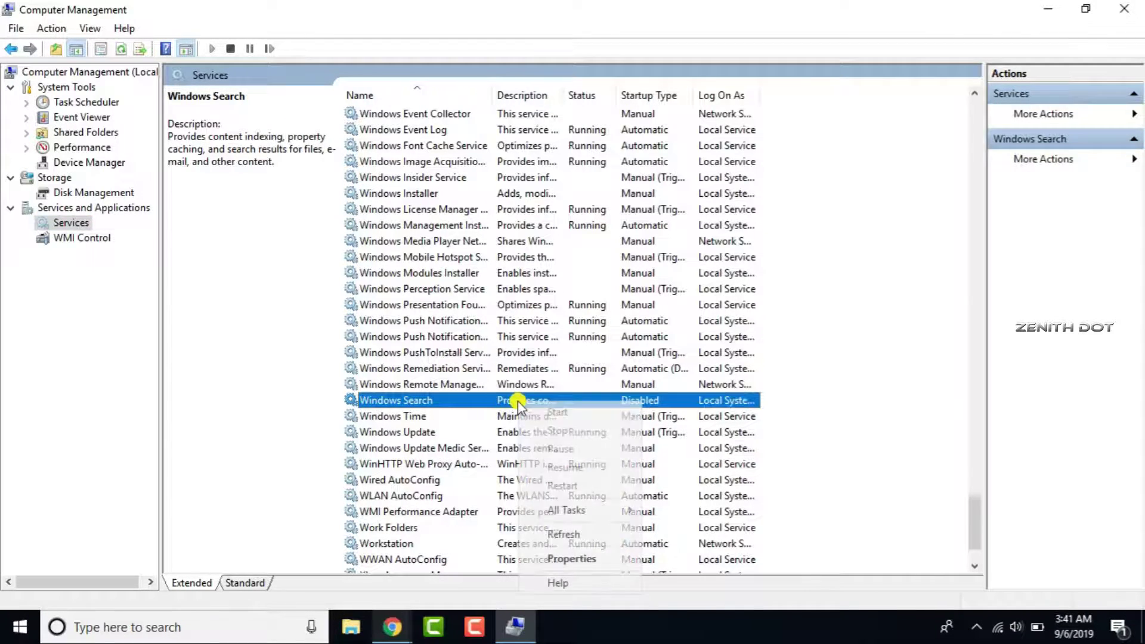
left_click(556, 558)
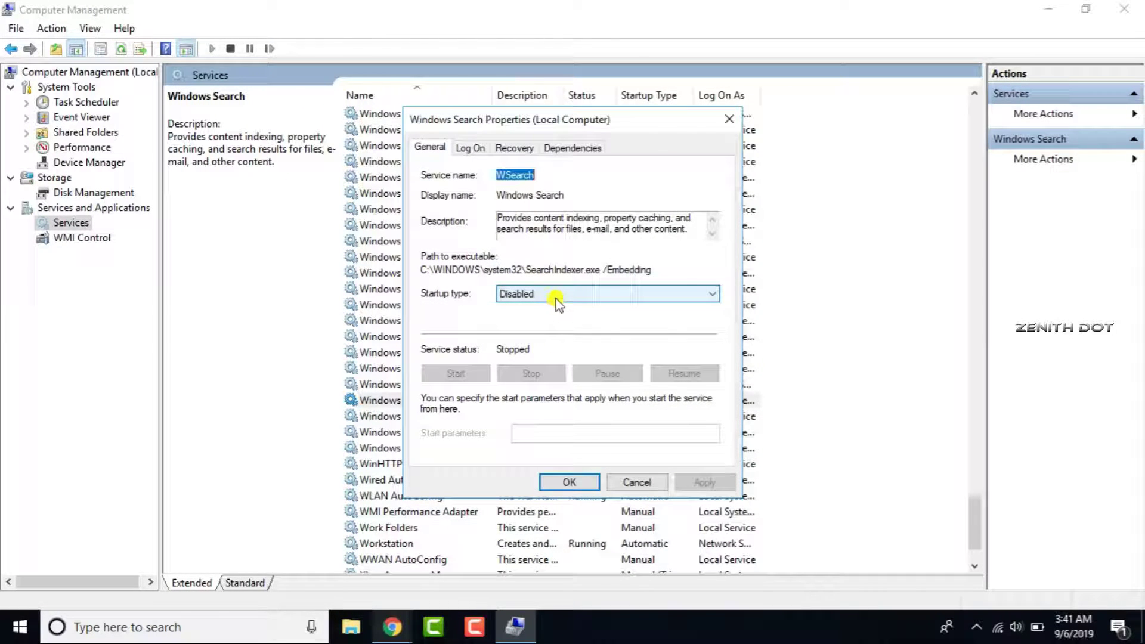
left_click(556, 299)
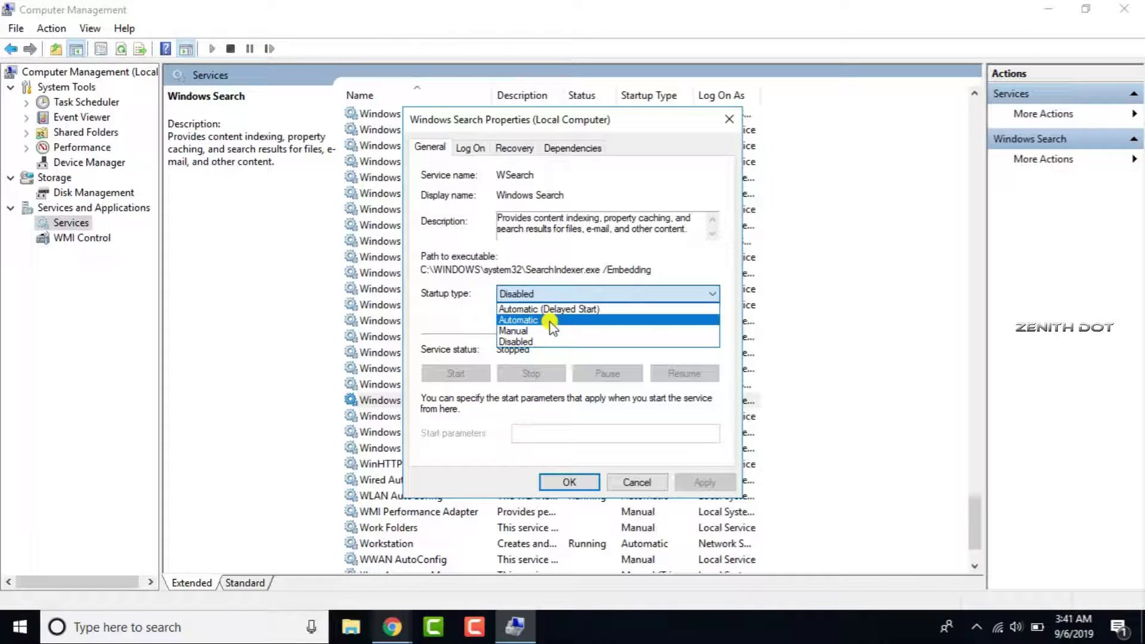
left_click(553, 320)
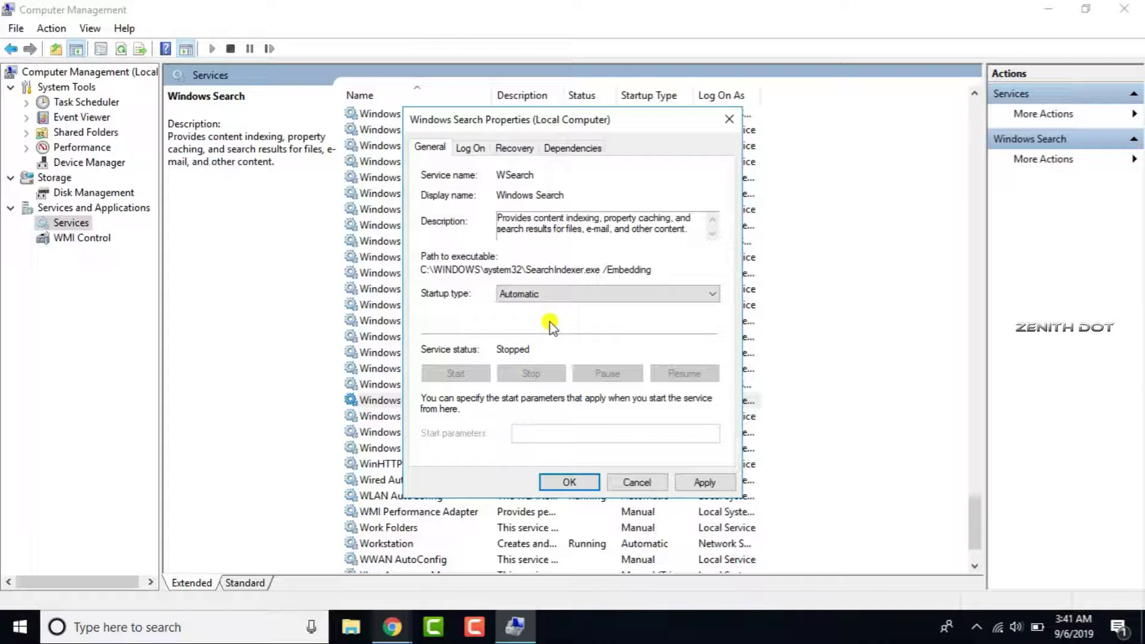
left_click(704, 481)
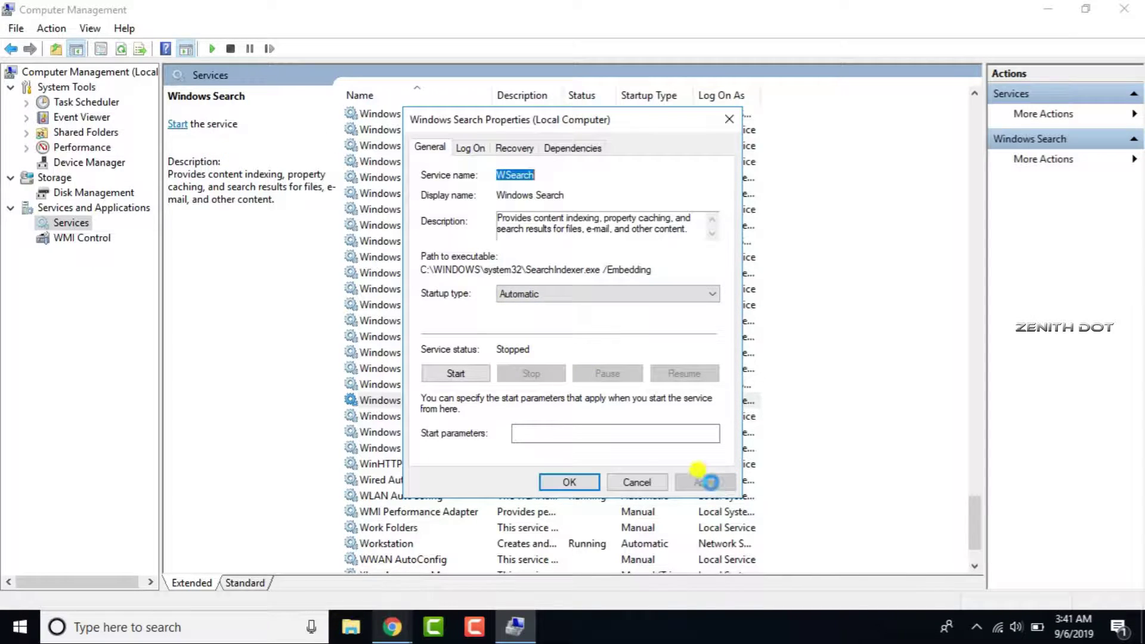
Start the Windows Search service, closing its properties, and minimize Computer Management.
left_click(455, 374)
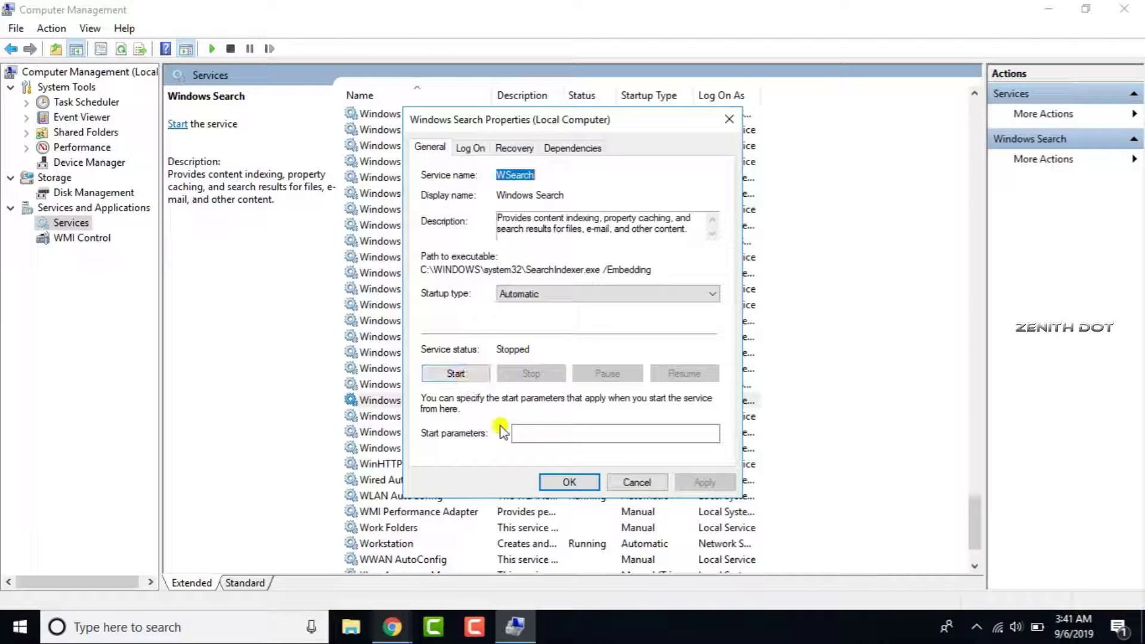
left_click(575, 483)
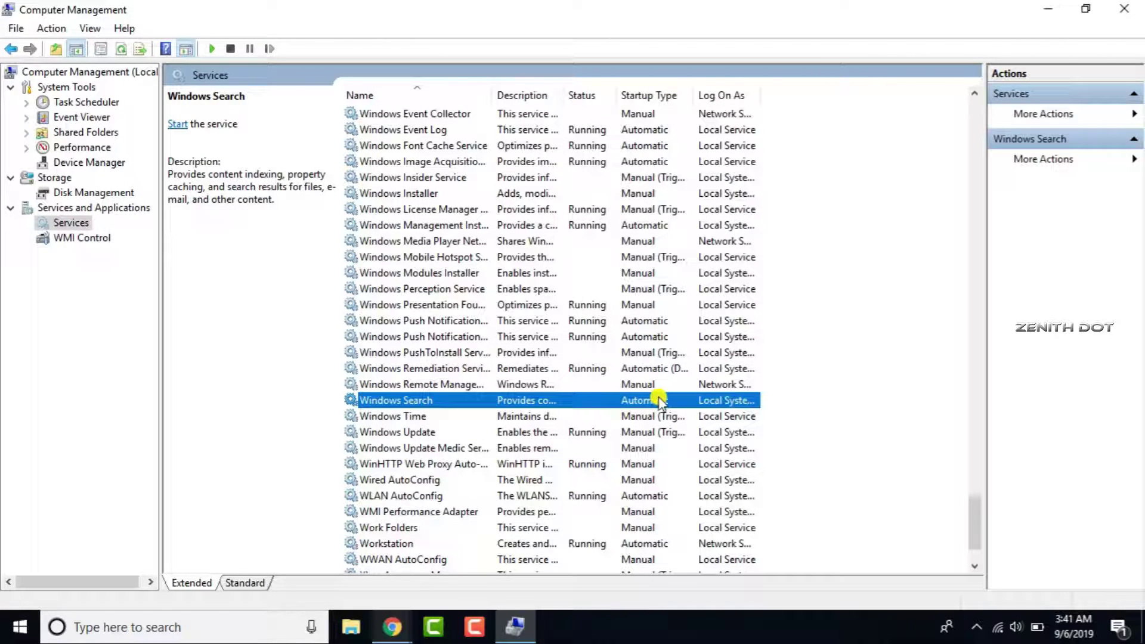
right_click(545, 396)
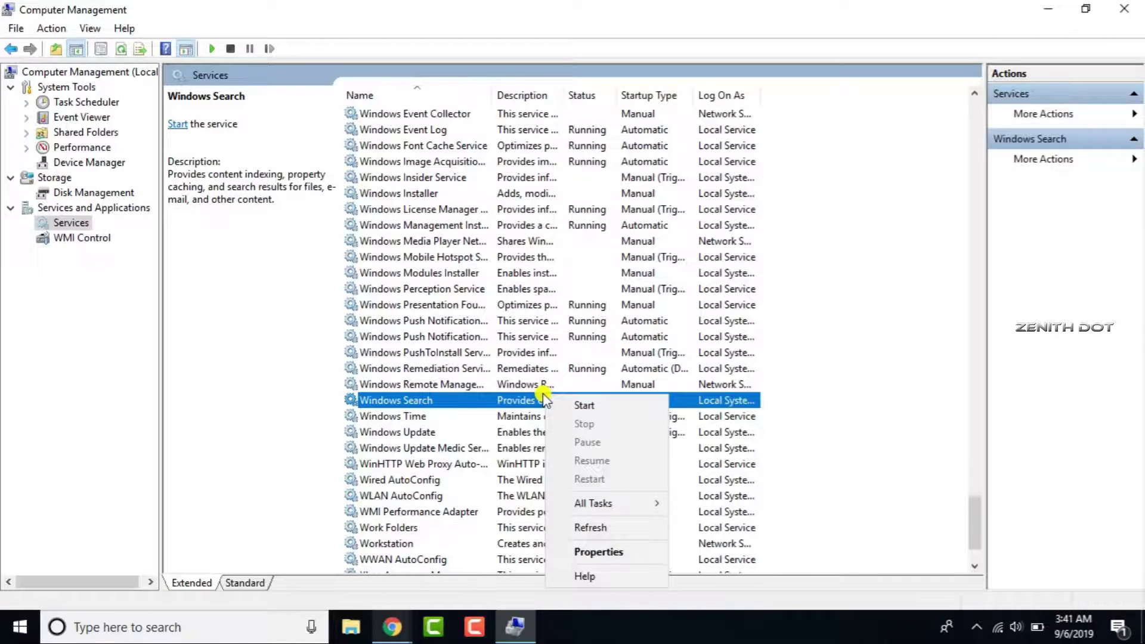
left_click(559, 410)
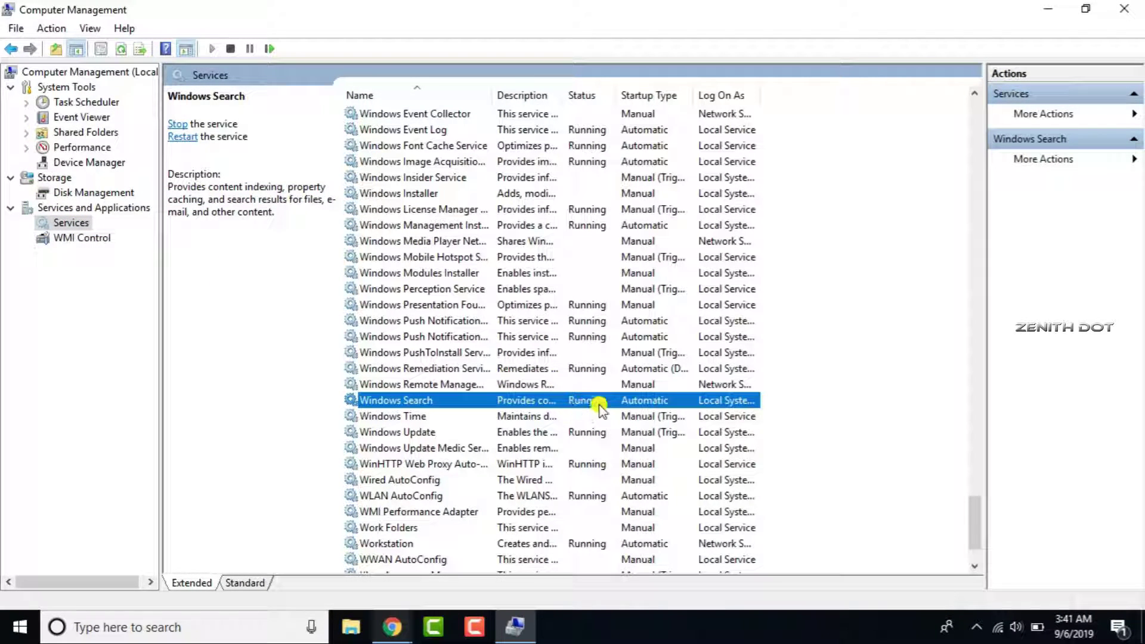
left_click(1051, 9)
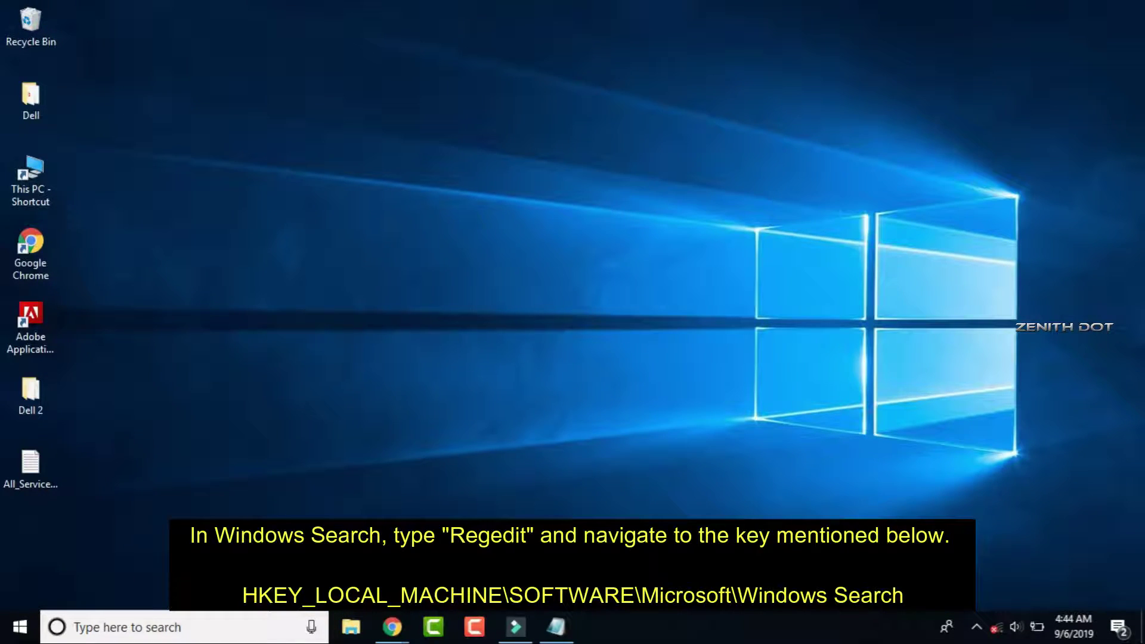
Search Windows for "regedit" and open Registry Editor, allowing it to make changes.
left_click(144, 618)
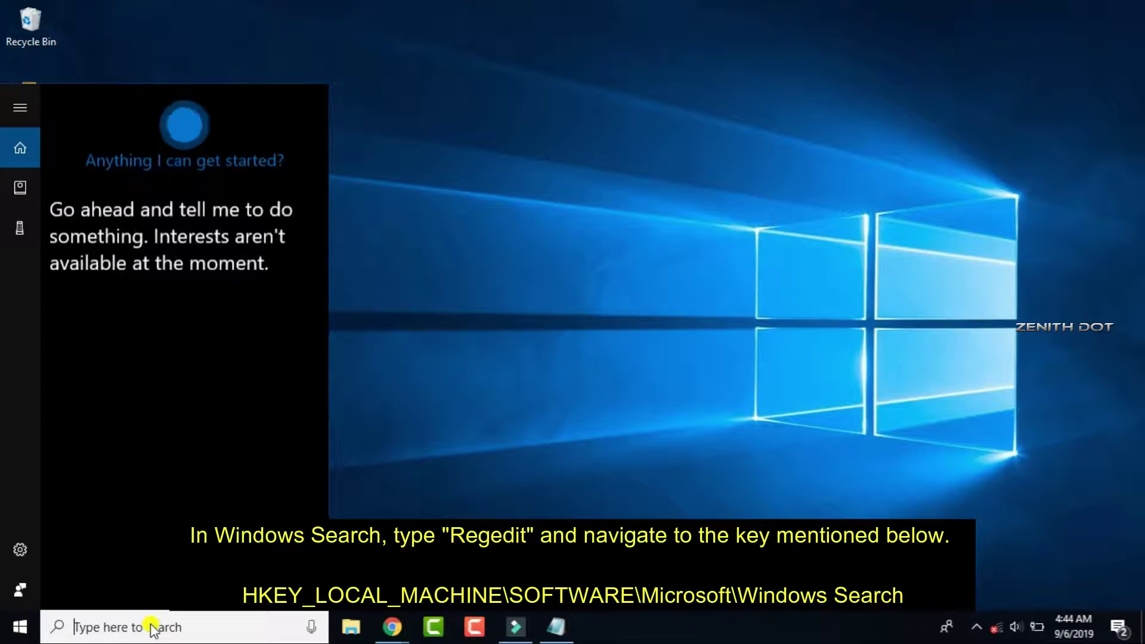
type("regedit")
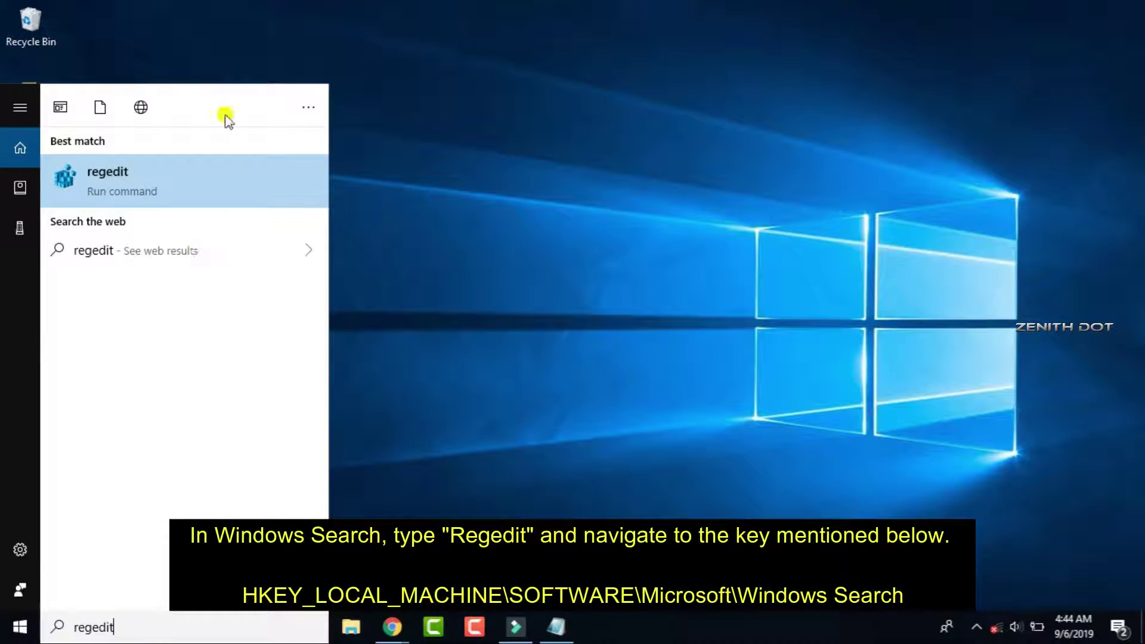
left_click(206, 176)
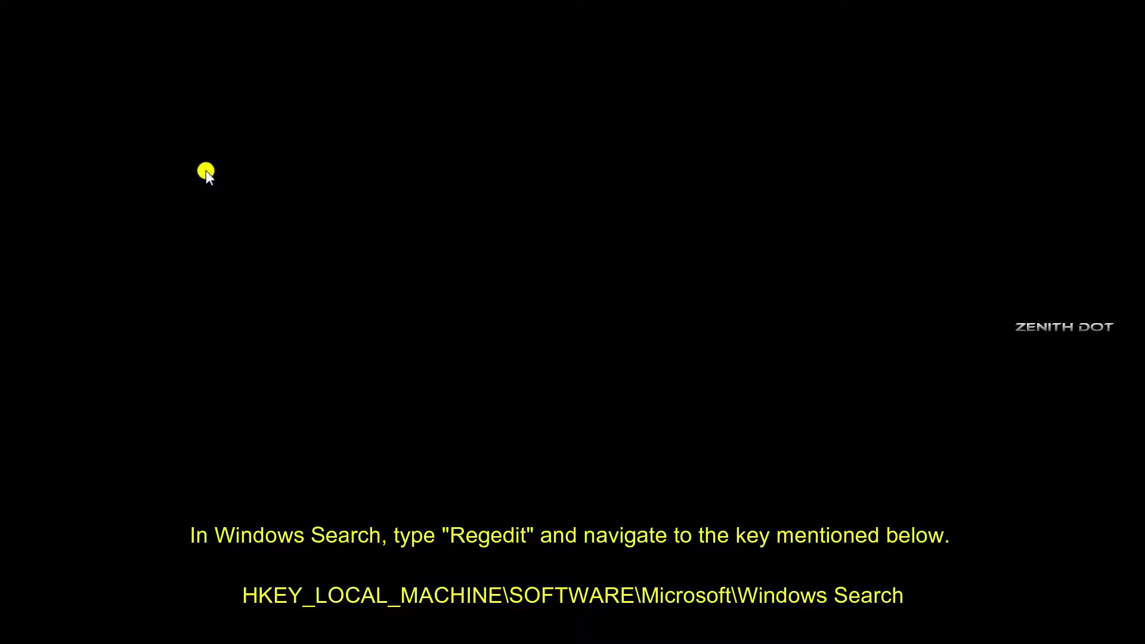
left_click(507, 424)
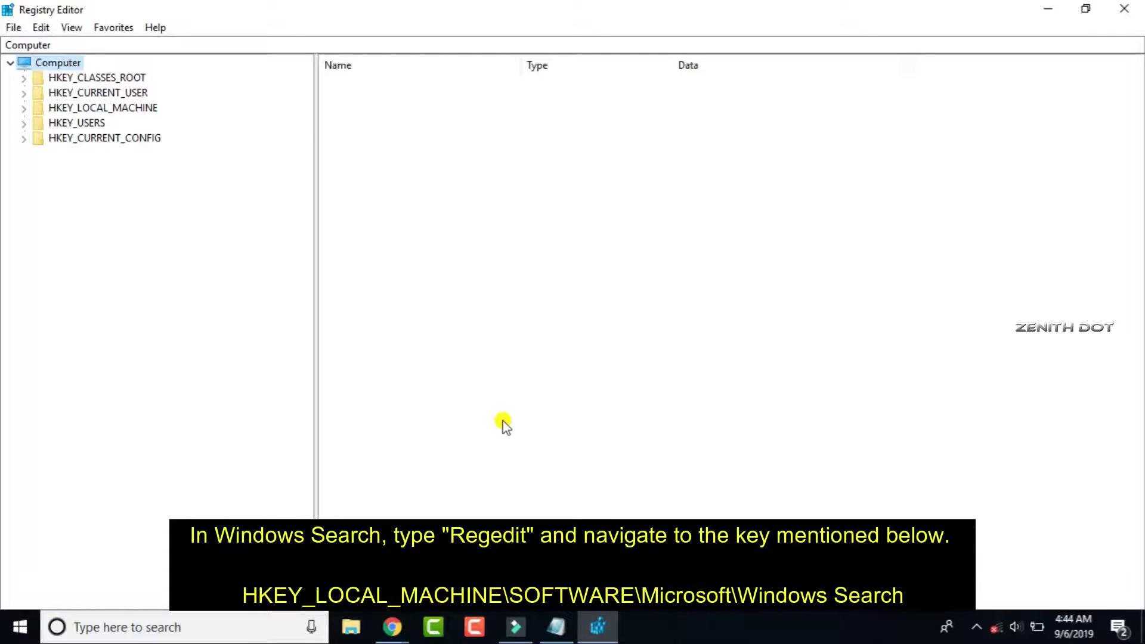
Navigate to the registry key HKEY_LOCAL_MACHINE\SOFTWARE\Microsoft\Windows Search and show its values.
left_click(44, 109)
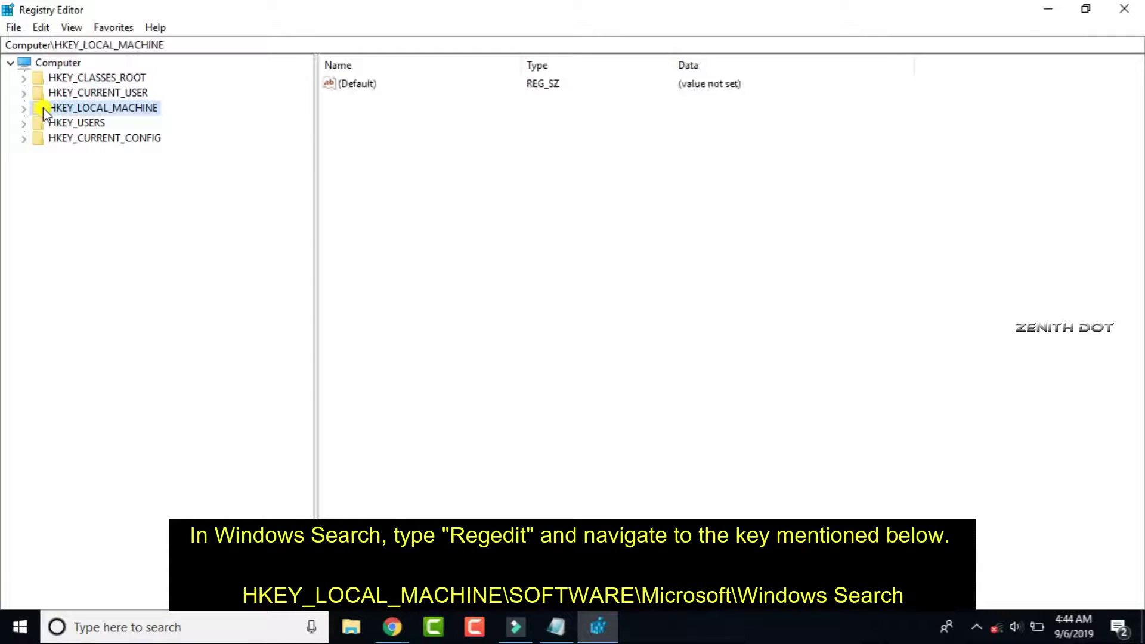
left_click(24, 108)
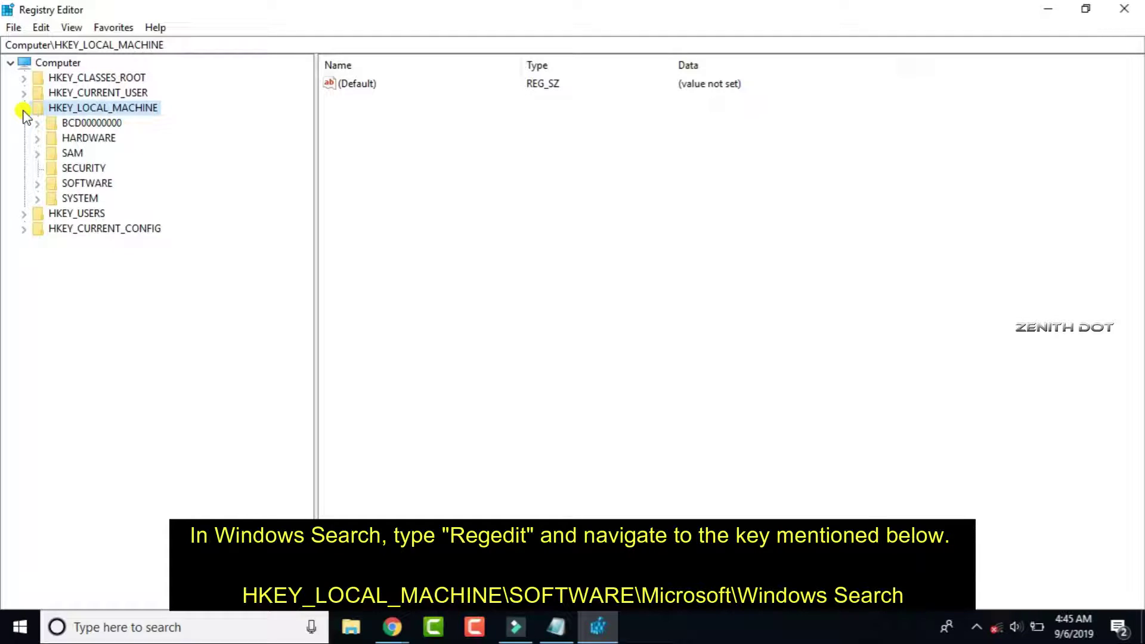
left_click(56, 183)
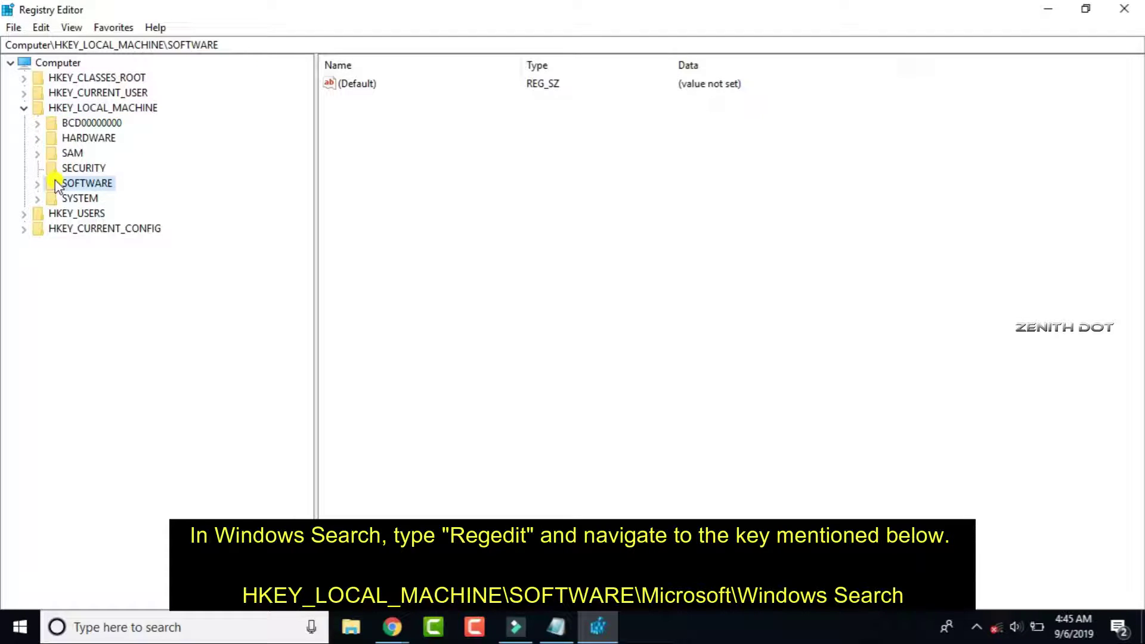
left_click(37, 184)
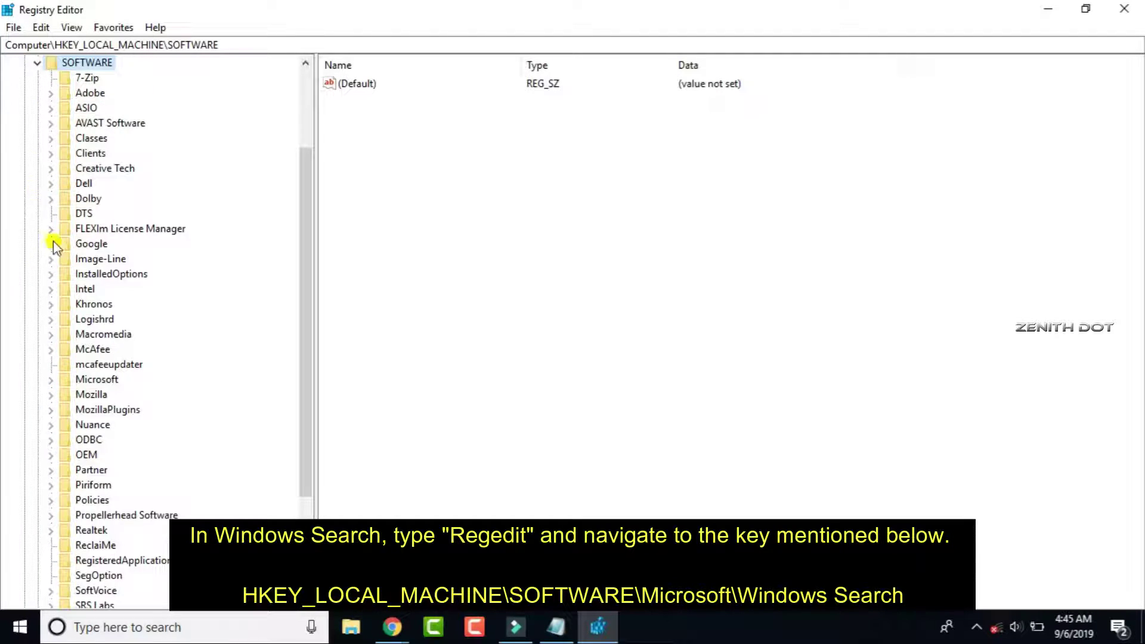
left_click(94, 379)
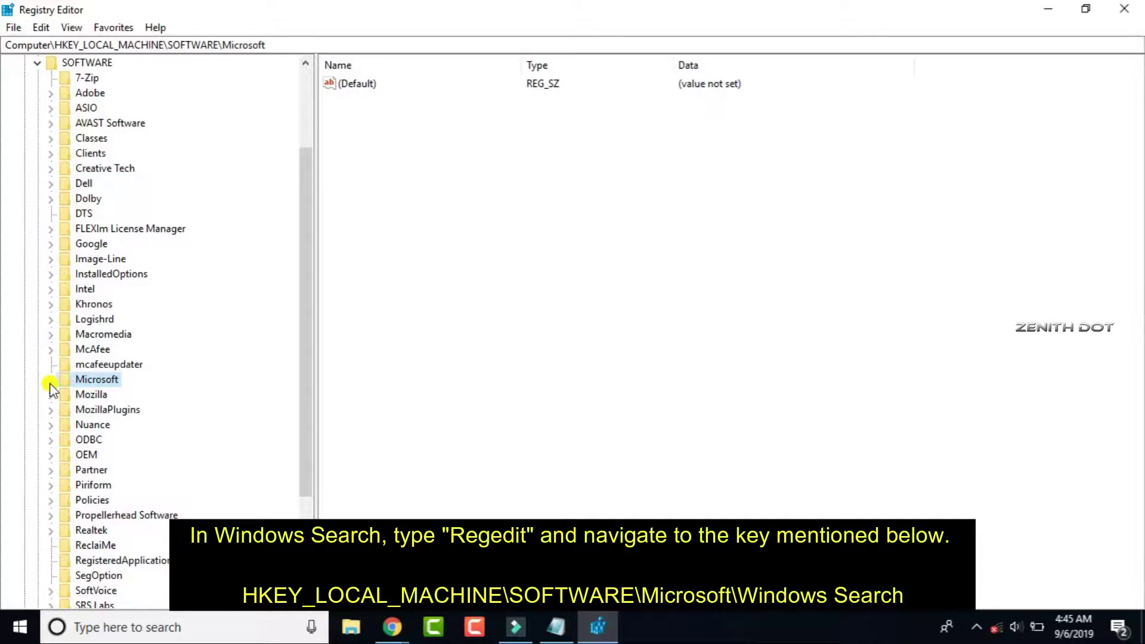
left_click(50, 382)
left_click_drag(307, 173, 295, 549)
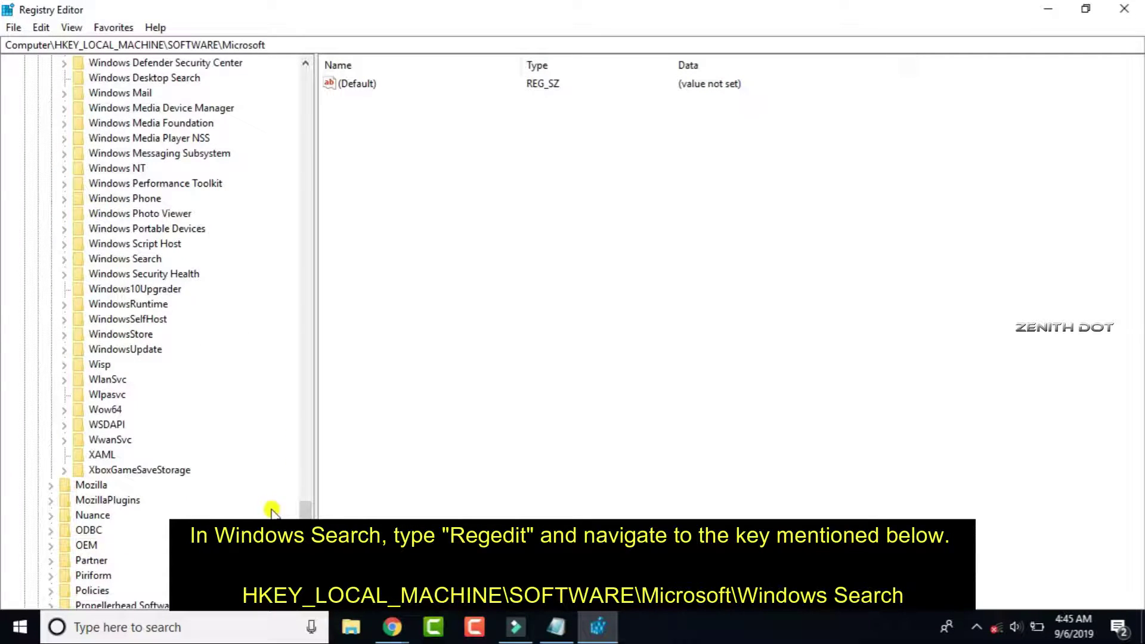
left_click(92, 259)
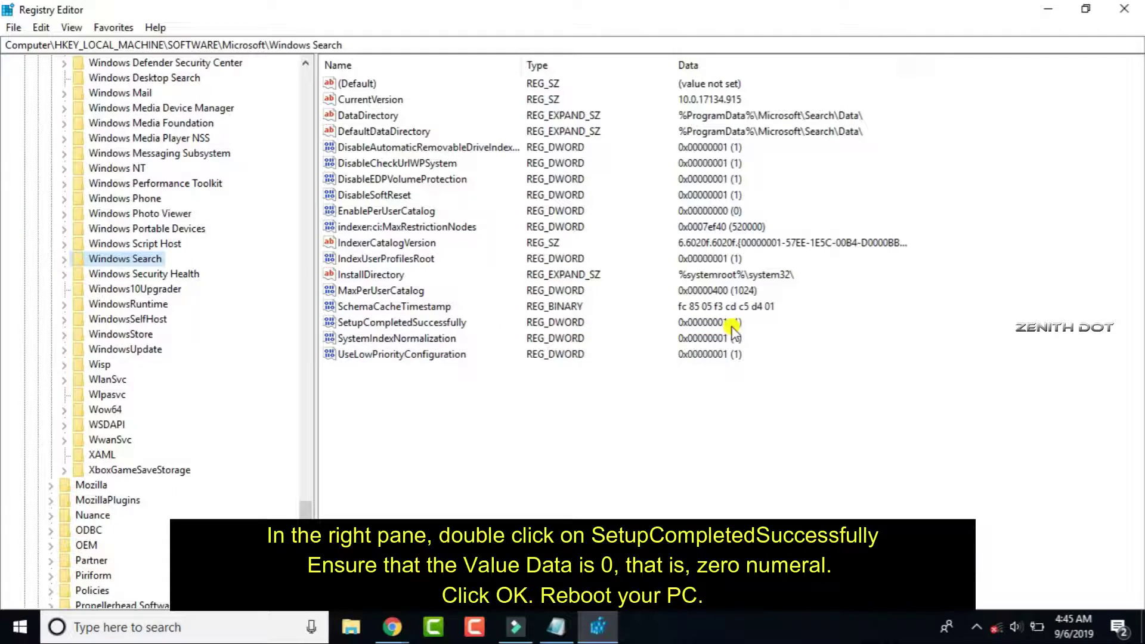
Set the value data of SetupCompletedSuccessfully in the Windows Search key to 0.
double_click(449, 322)
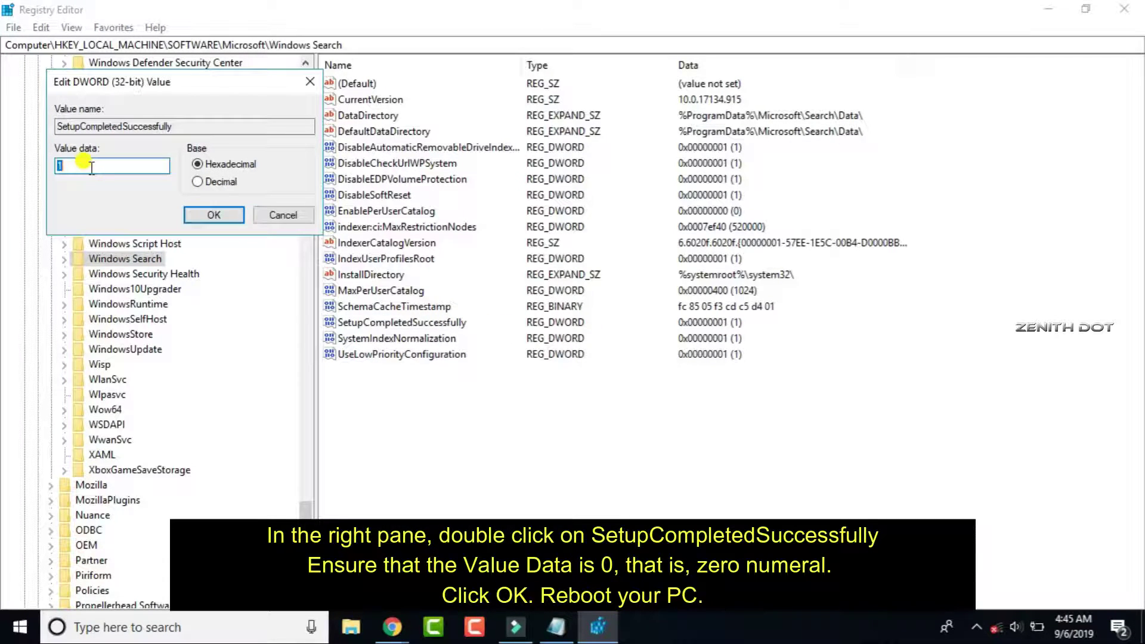
type("0")
left_click(214, 215)
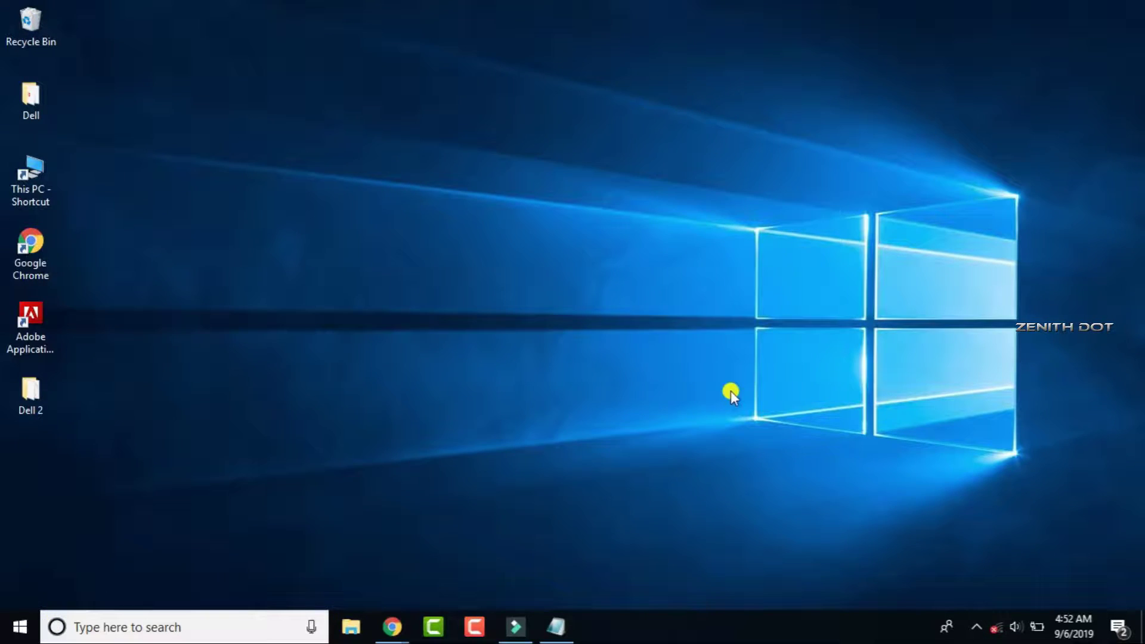
Search Windows for "inde", launch Indexing Options and open its advanced options.
left_click(272, 626)
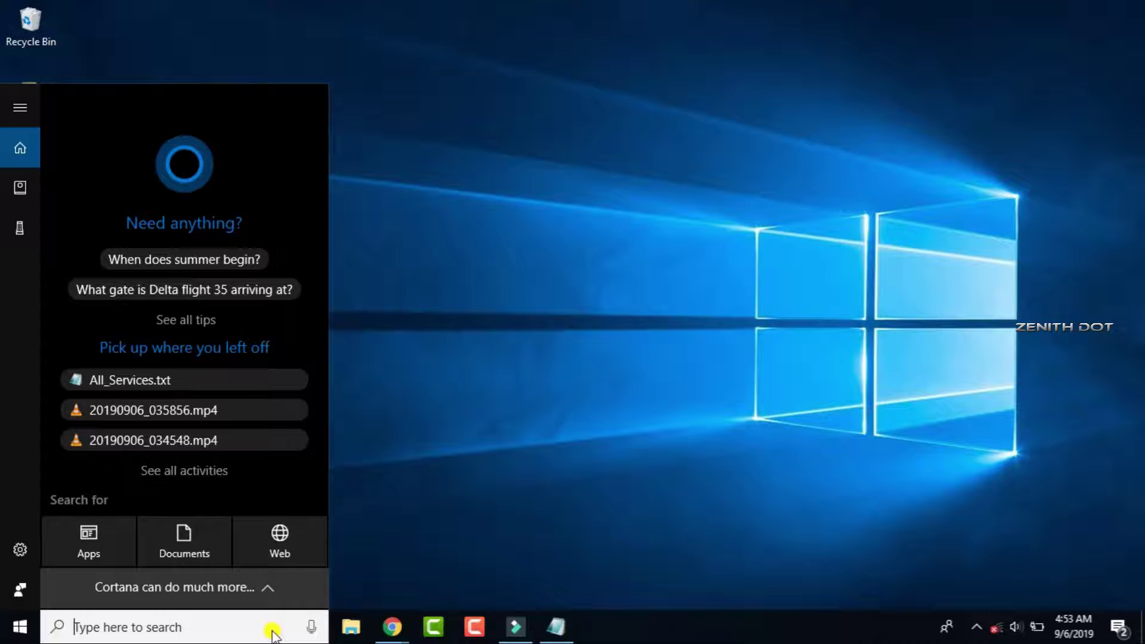
left_click(685, 434)
left_click(220, 631)
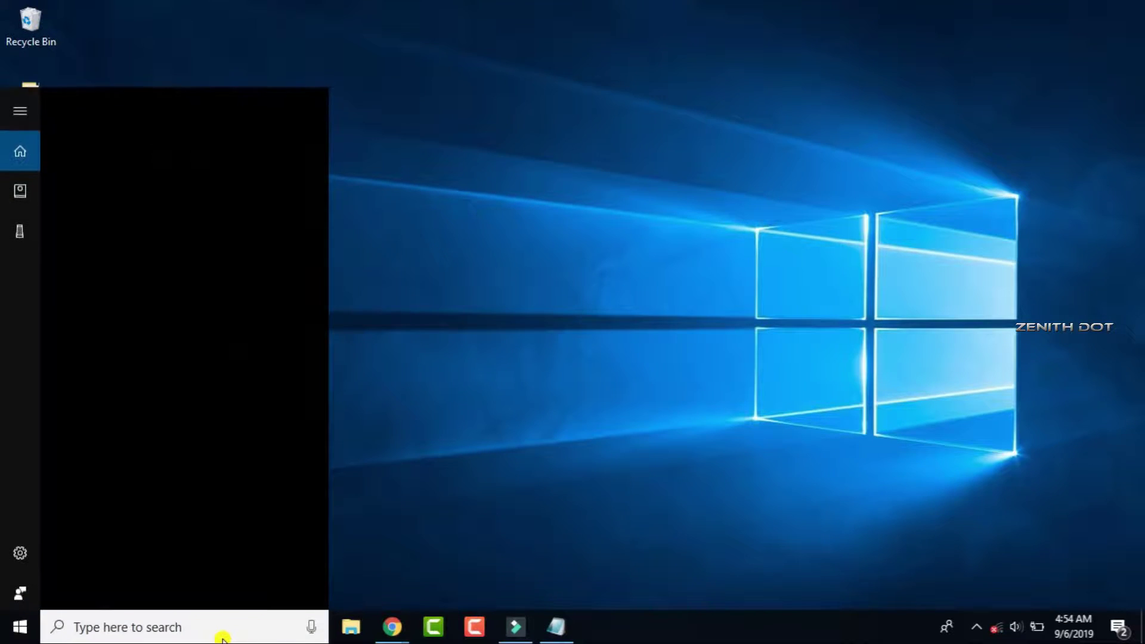
type("inde")
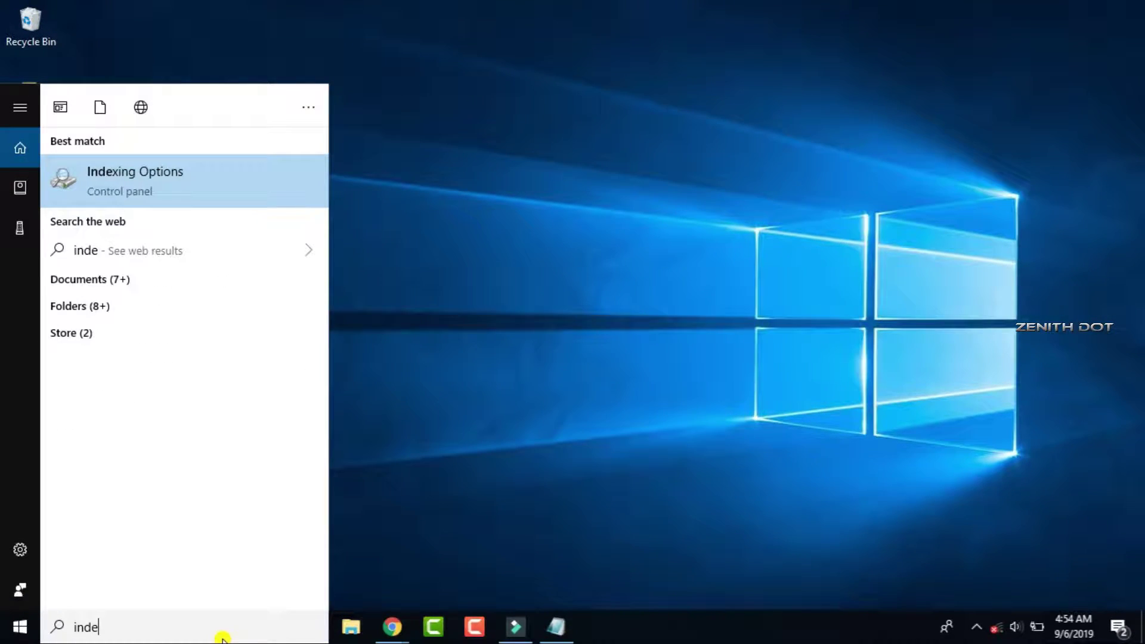
left_click(248, 206)
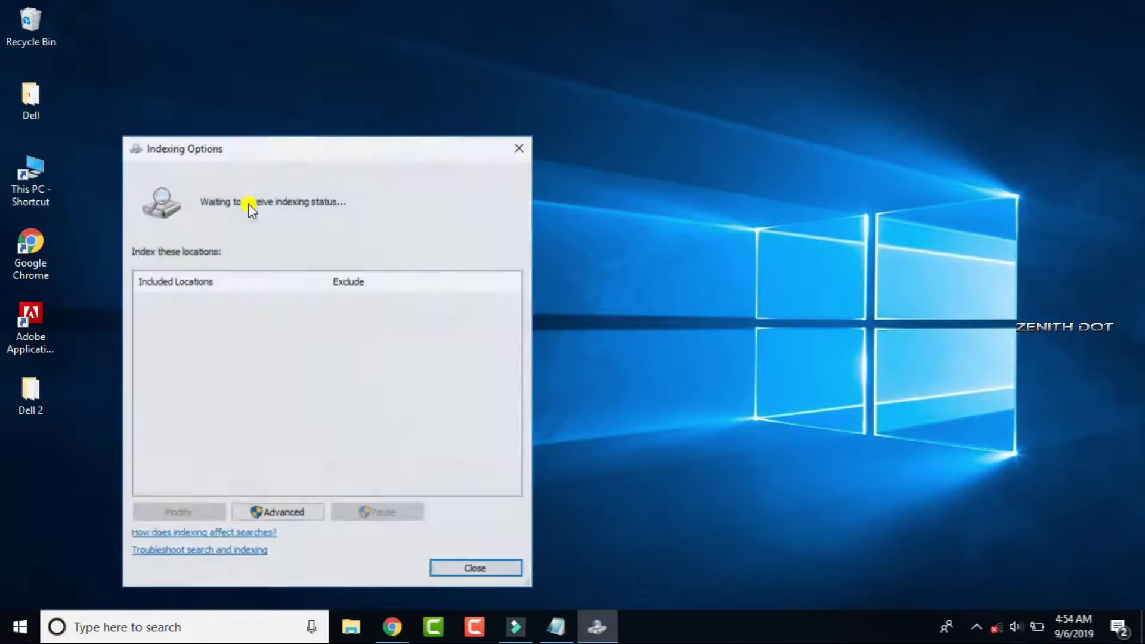
left_click_drag(307, 152, 500, 124)
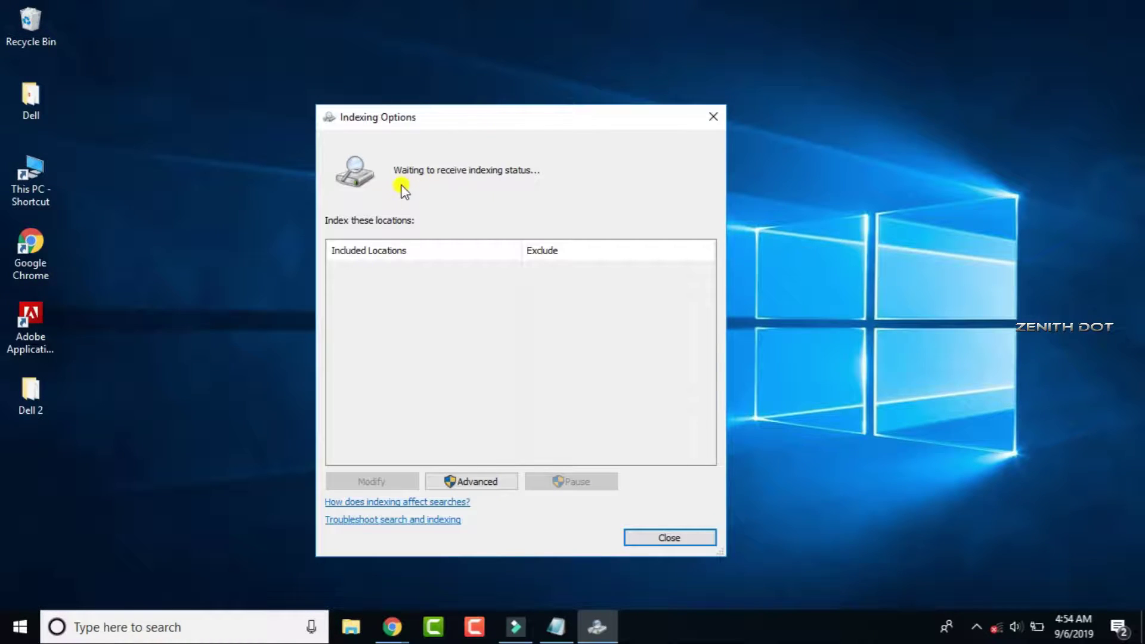
left_click(478, 480)
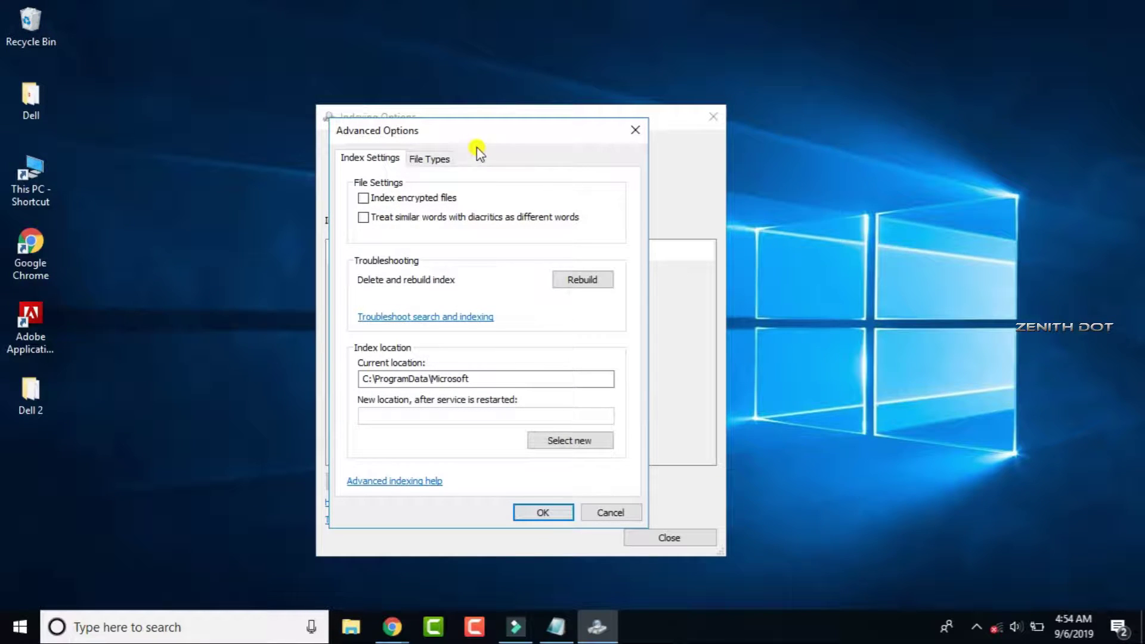
left_click_drag(480, 134, 541, 131)
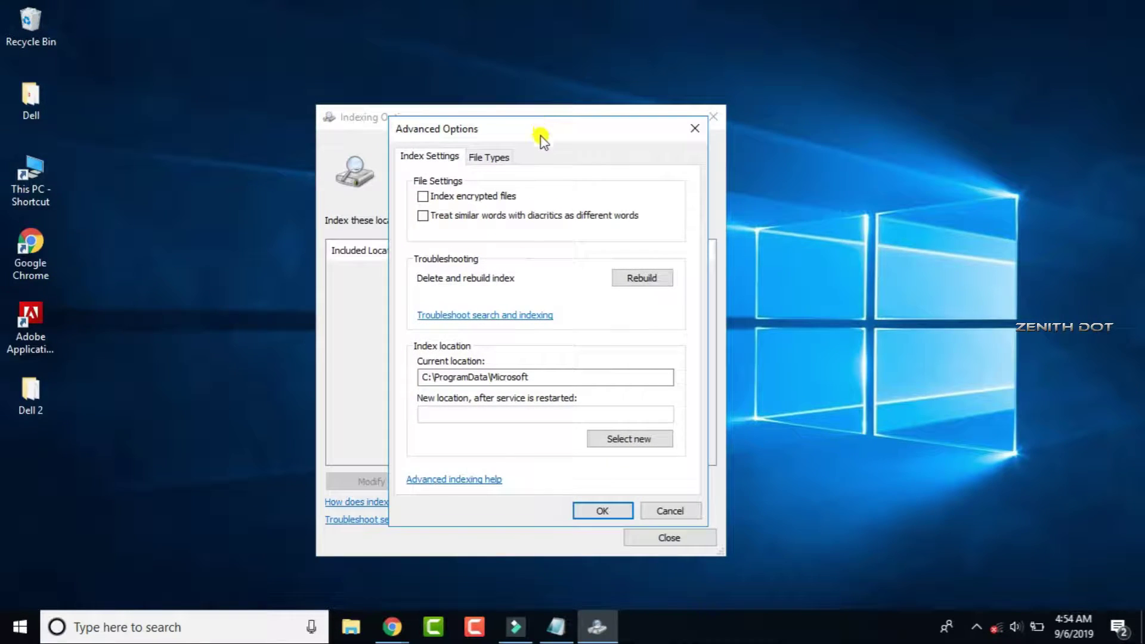
Start the search and indexing troubleshooter and submit missing files in search results, slow search or indexing, and an unlisted problem as the symptoms.
left_click(513, 316)
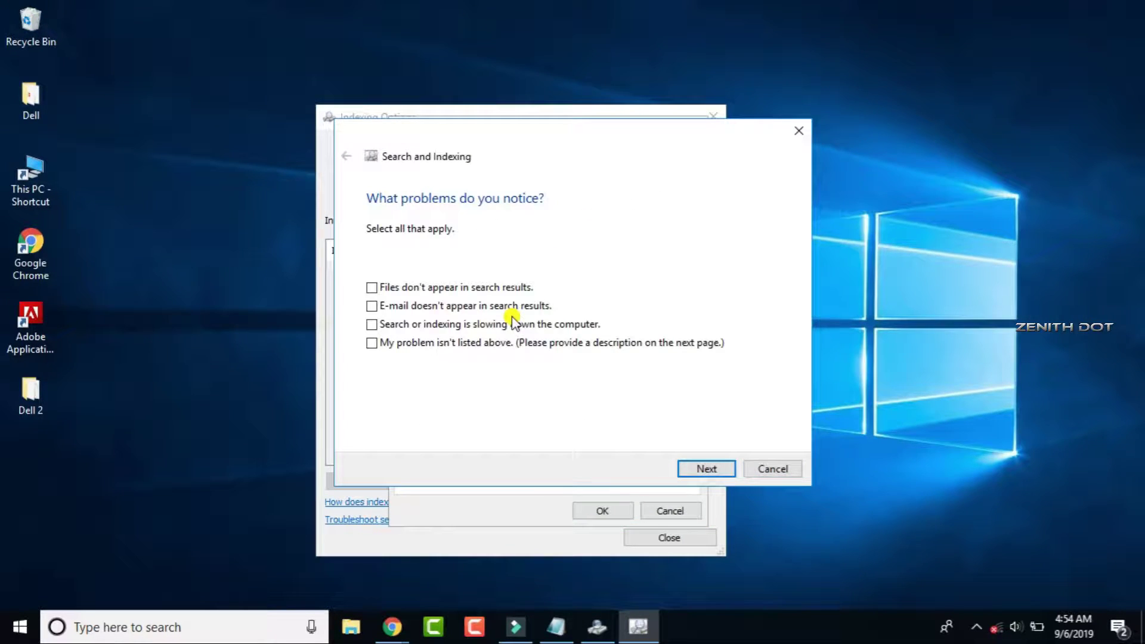
left_click(489, 291)
left_click(475, 327)
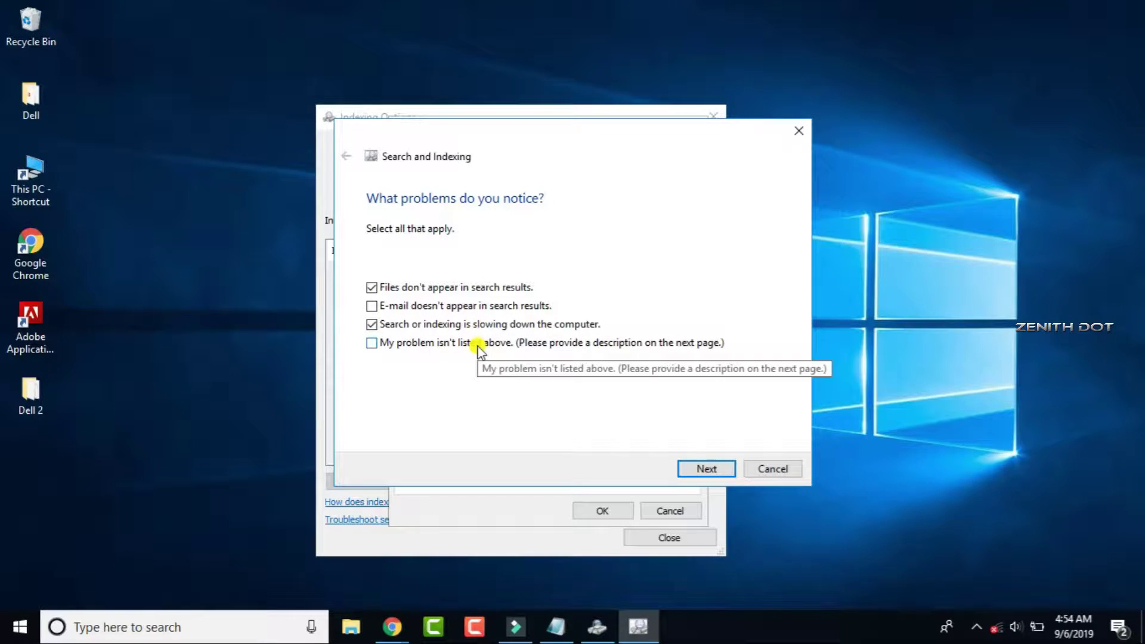
left_click(478, 345)
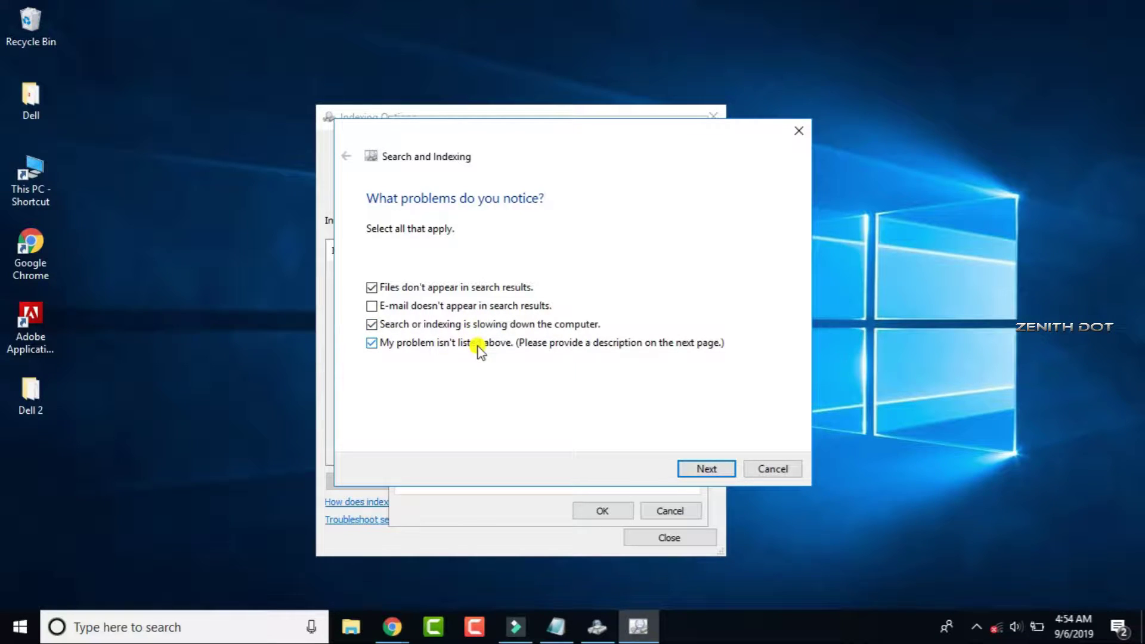
left_click(705, 470)
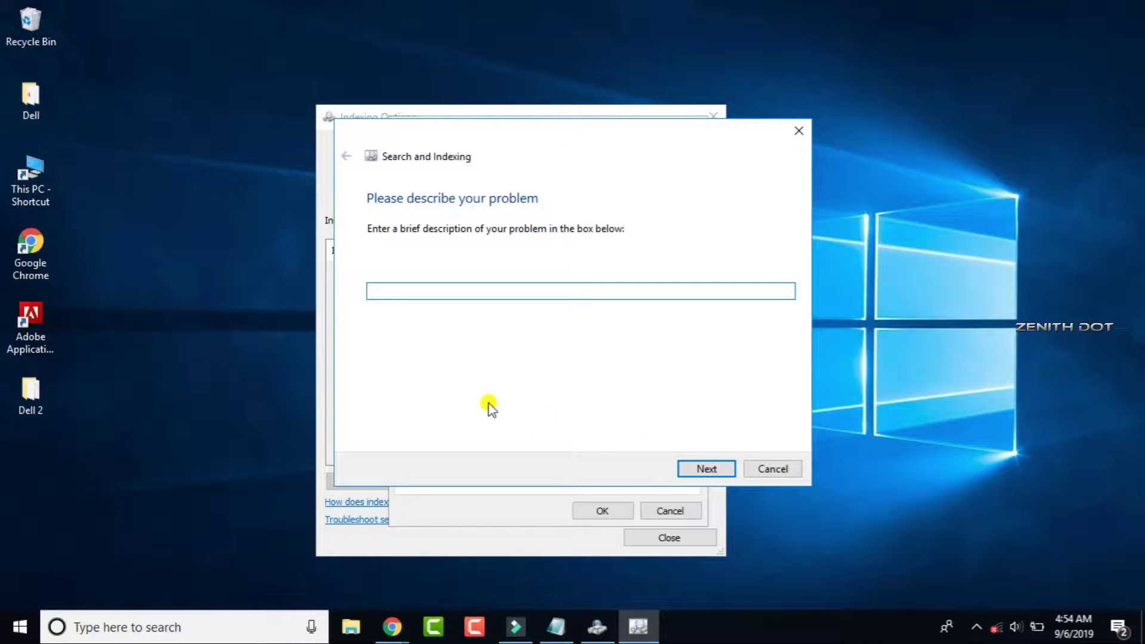
Describe the problem as "not running", let the troubleshooter run, and close it.
type("not running")
left_click(699, 469)
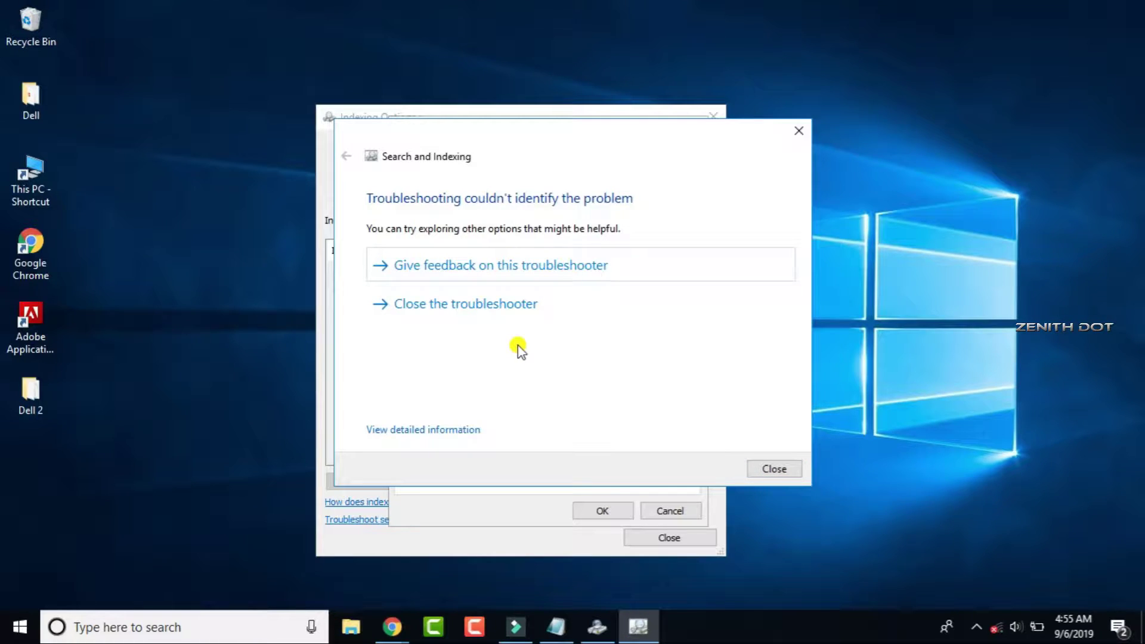
left_click(532, 318)
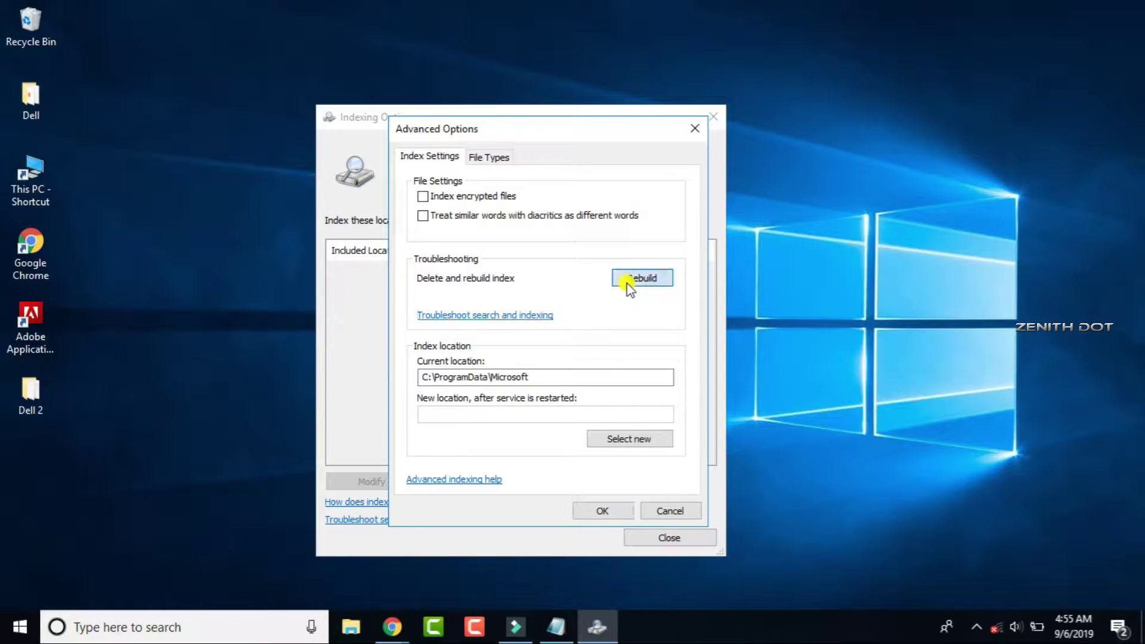
Delete and rebuild the search index from the advanced options, accepting the notice about rebuilding time.
left_click(628, 284)
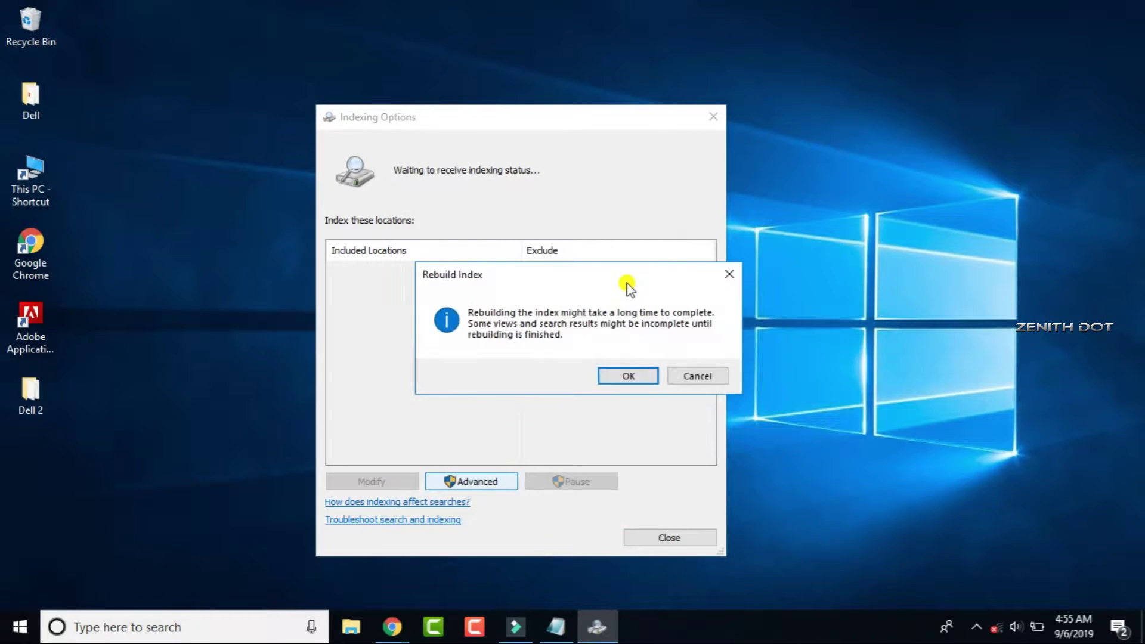
left_click(622, 379)
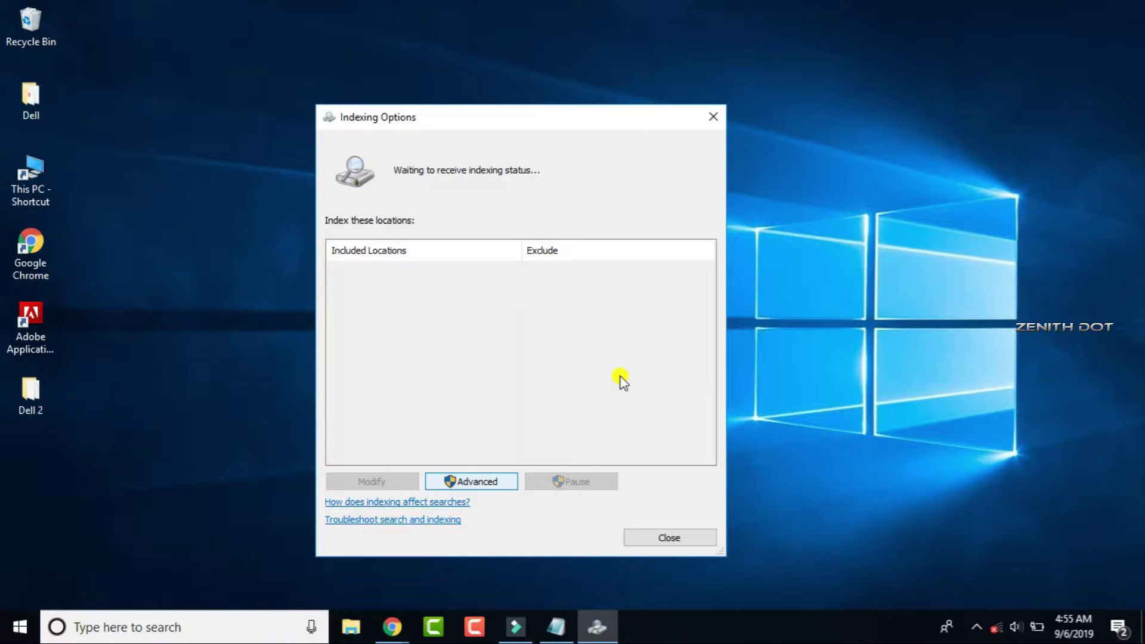
Reopen the advanced settings of Indexing Options.
left_click(499, 485)
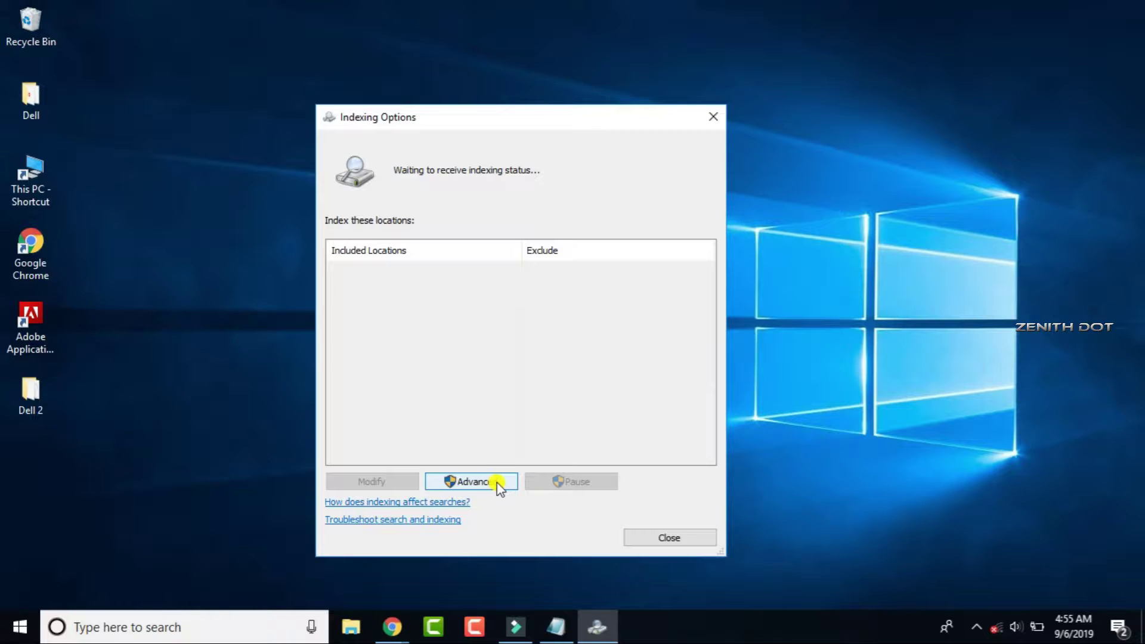